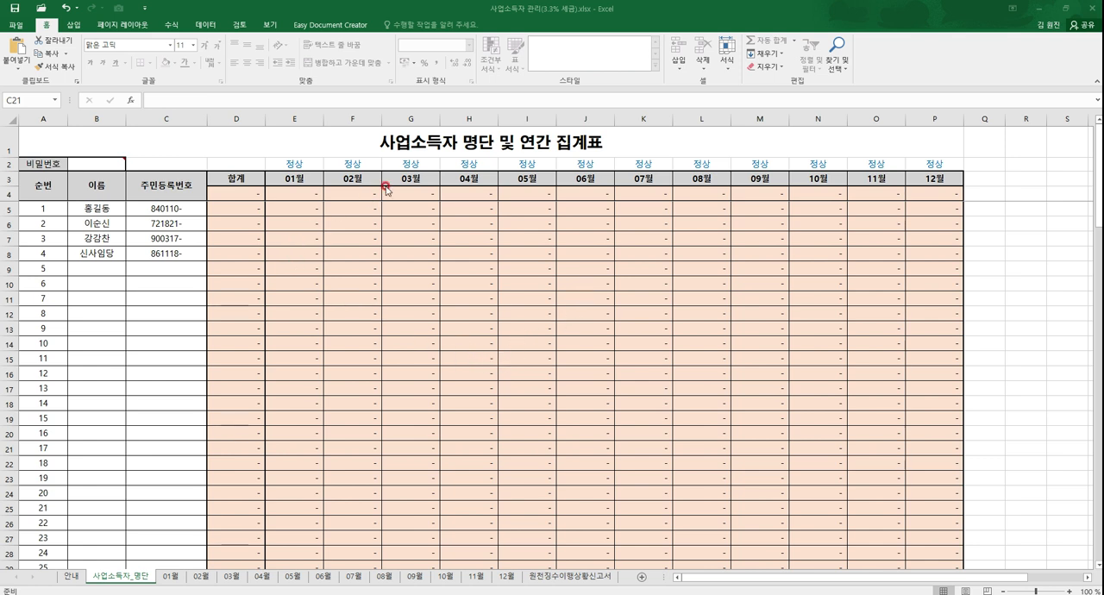
# Step: Review the sample names and resident registration numbers in the 사업소득자_명단 roster, along with its numbered rows
pyautogui.click(417, 138)
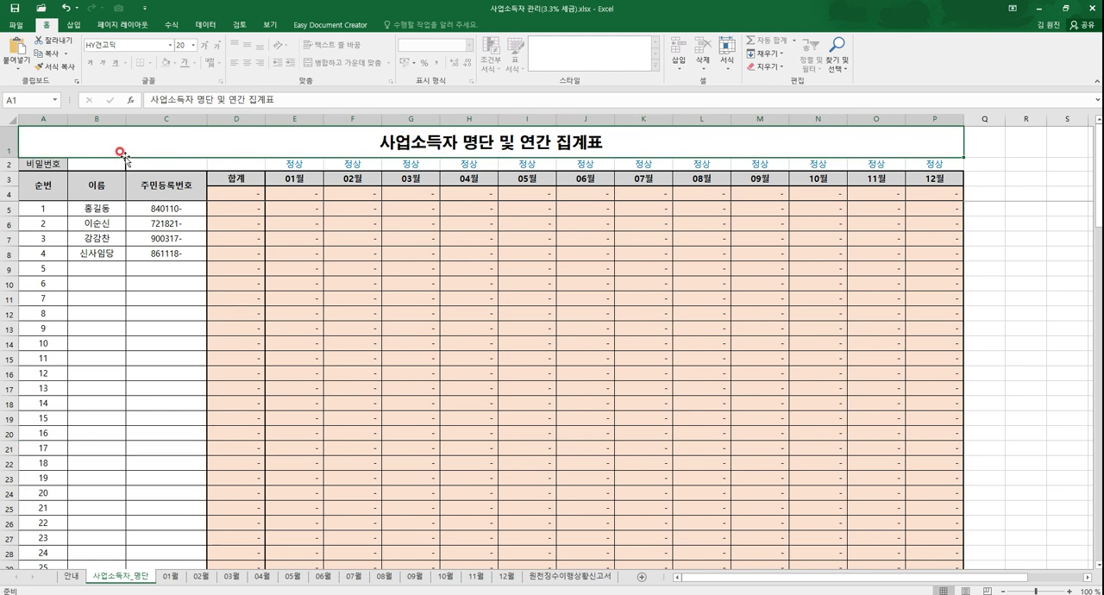
pyautogui.moveTo(38, 205); pyautogui.dragTo(181, 474)
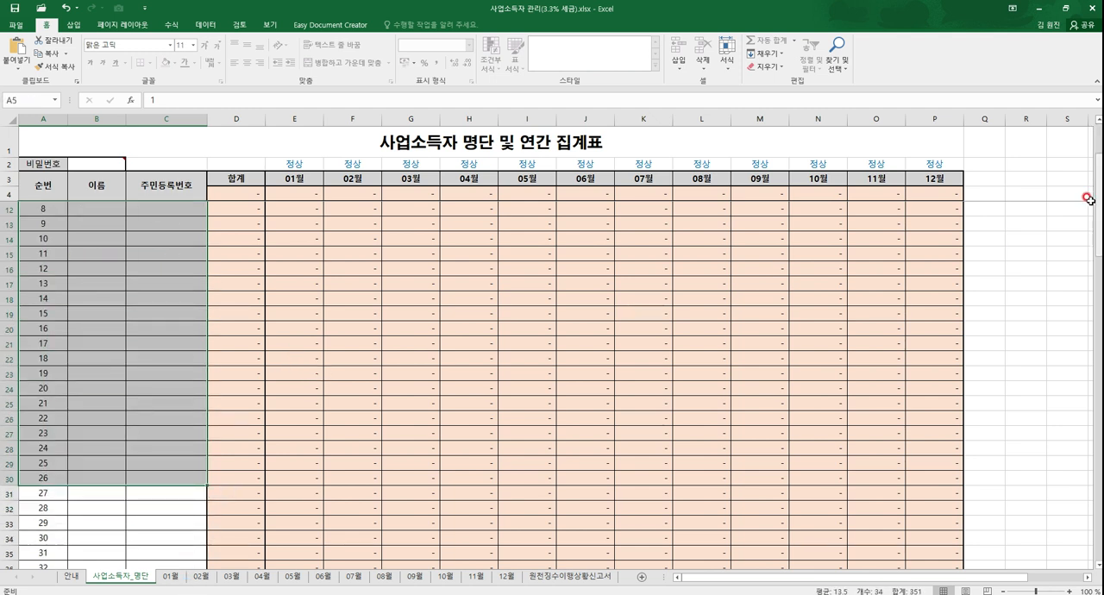
pyautogui.scroll(3, 1092, 197)
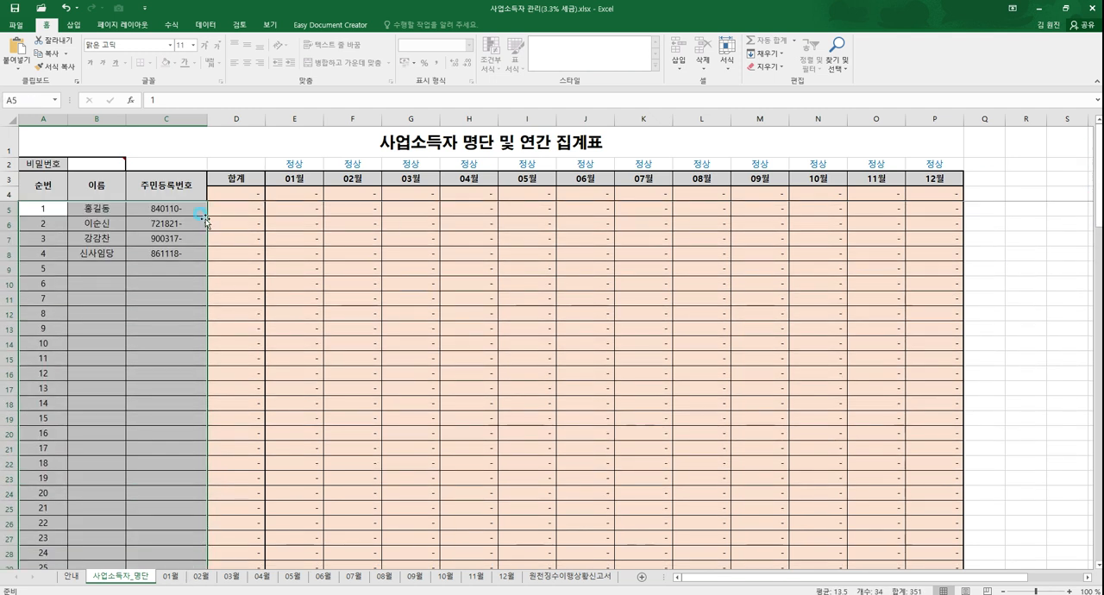
pyautogui.click(105, 210)
pyautogui.click(117, 223)
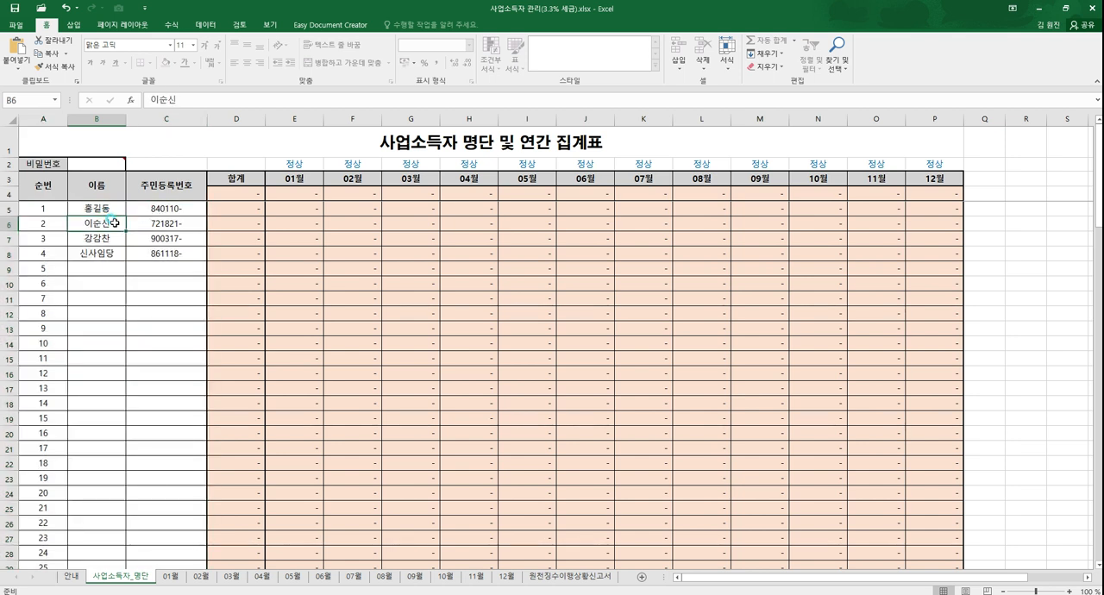
pyautogui.click(163, 236)
pyautogui.click(107, 253)
pyautogui.click(145, 253)
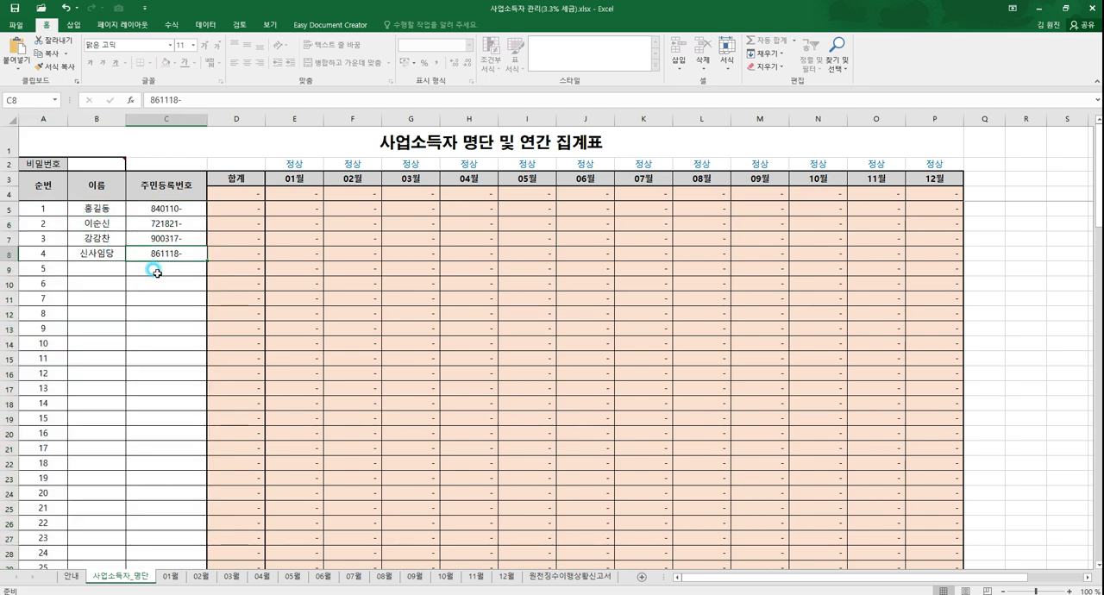
pyautogui.click(102, 211)
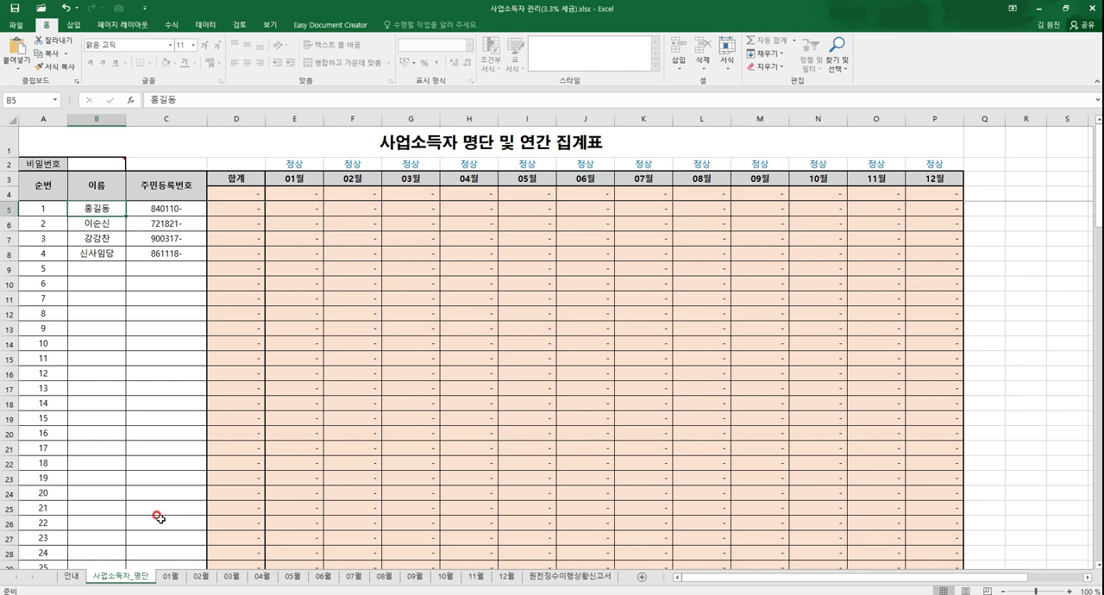
# Step: On the 04월 sheet, enter the fourth roster earner's full name in 순번 1 with a 지급총액 of 500,000
pyautogui.click(261, 577)
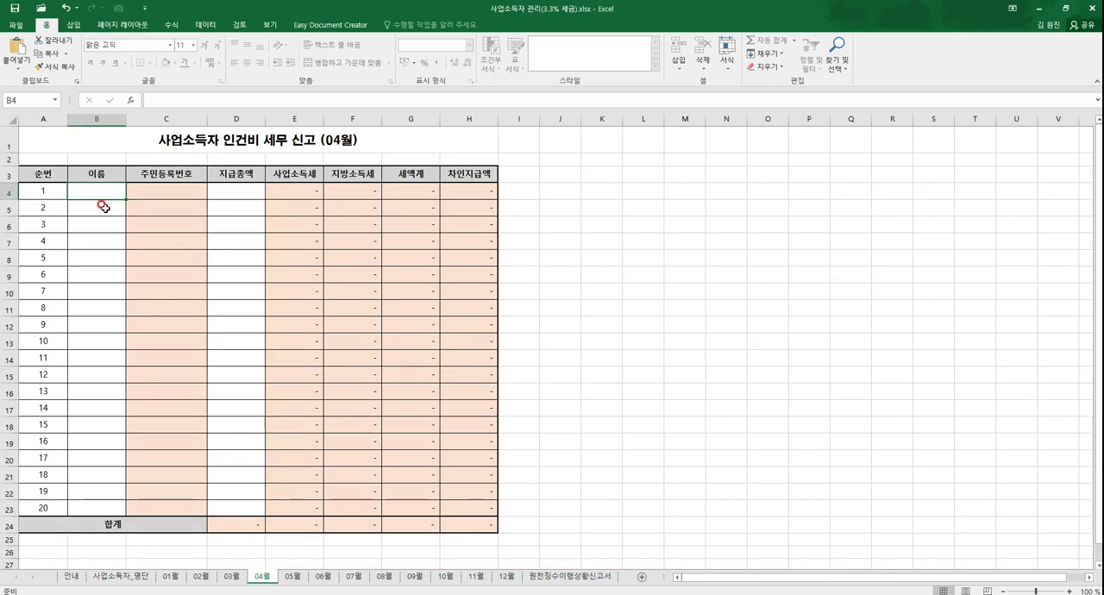
pyautogui.click(129, 575)
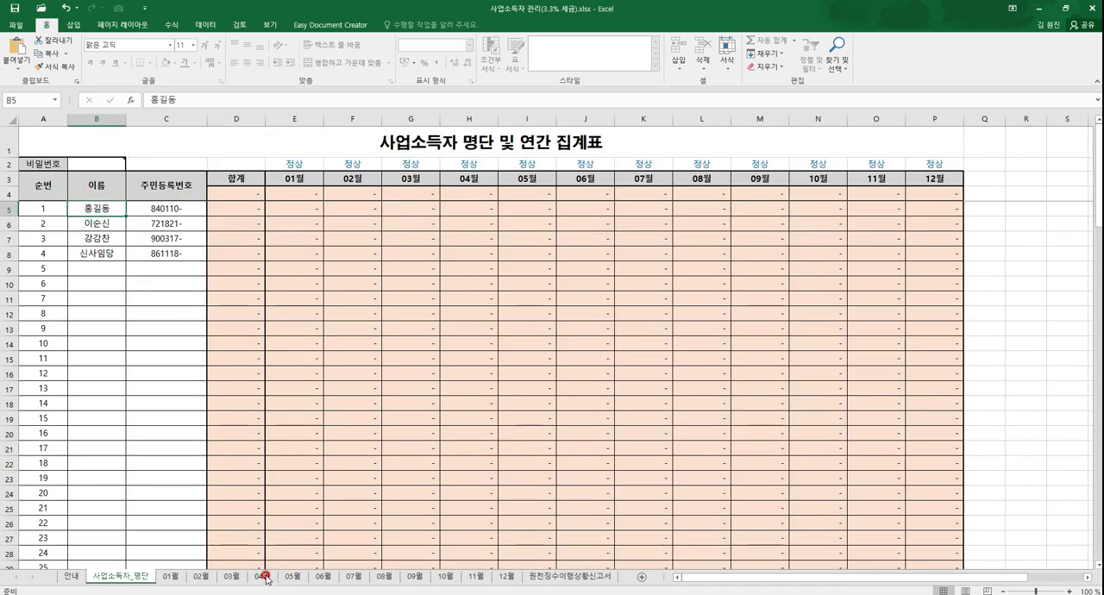
pyautogui.click(264, 576)
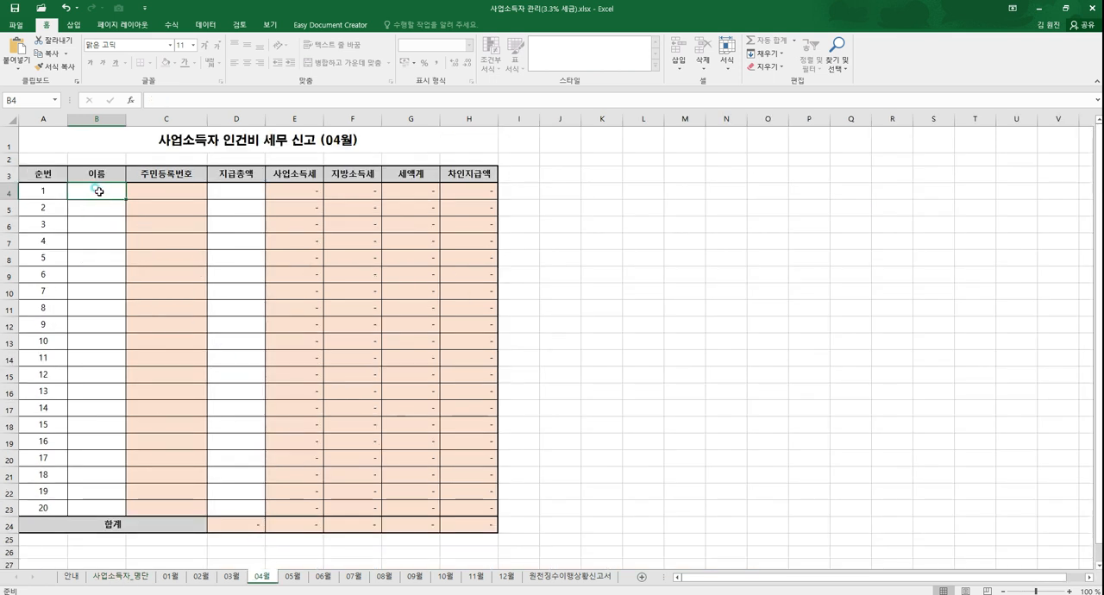
pyautogui.write('신사임ㄷ')
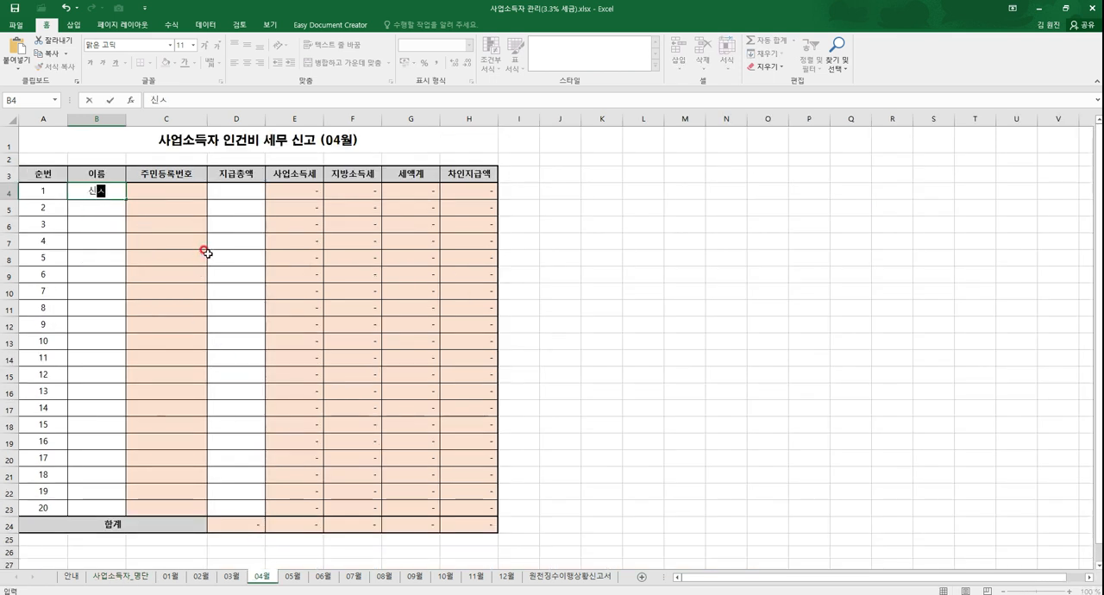
pyautogui.write('ㅏㅇ')
pyautogui.press('Tab')
pyautogui.write('861118-')
pyautogui.press('Tab')
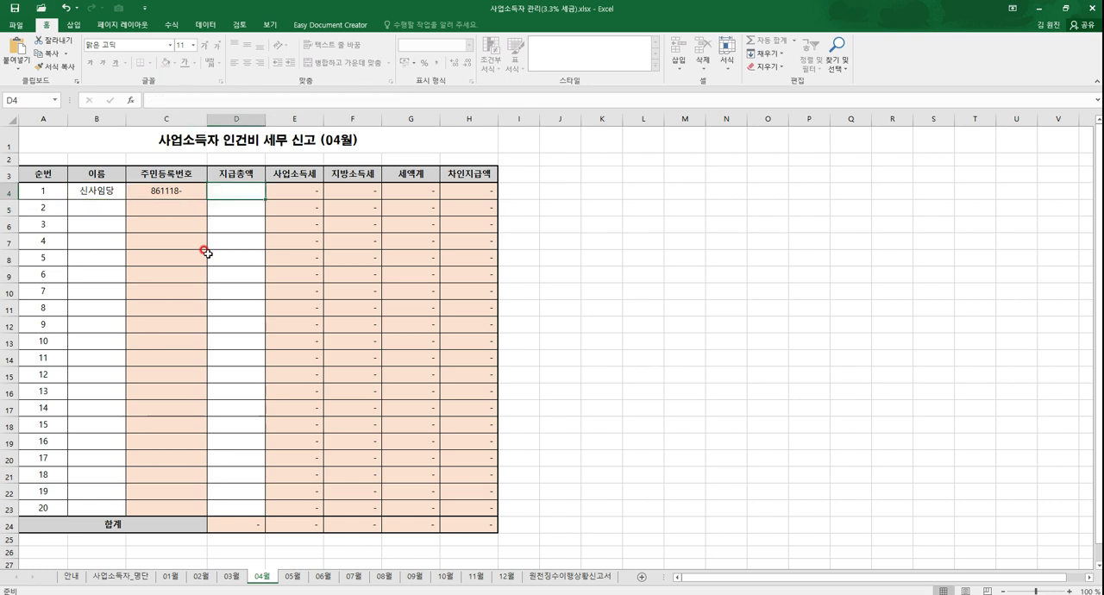
pyautogui.write('500000')
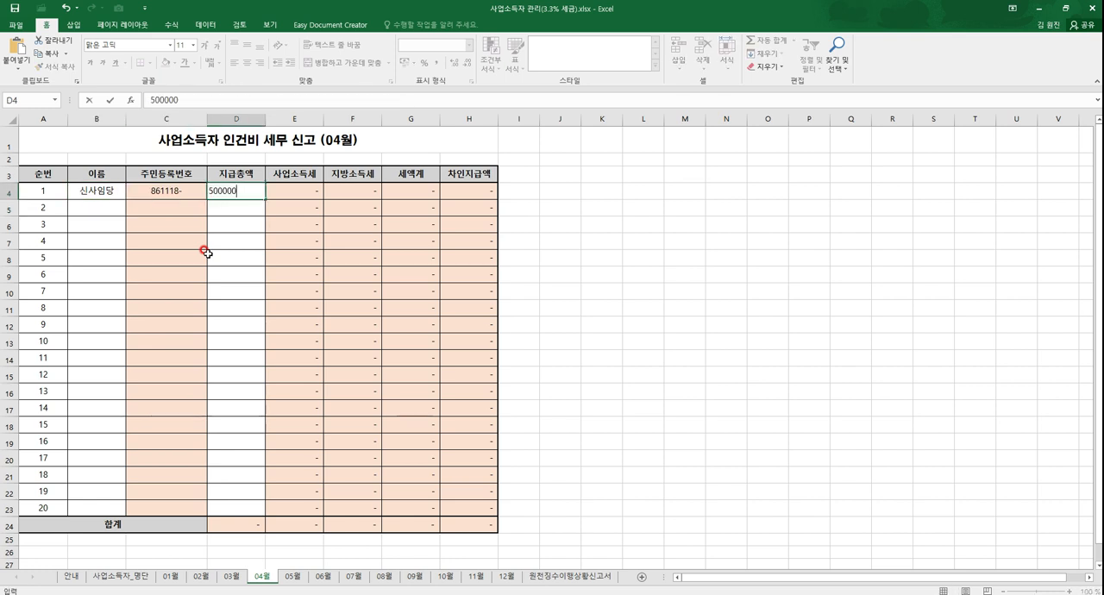
pyautogui.press('Return')
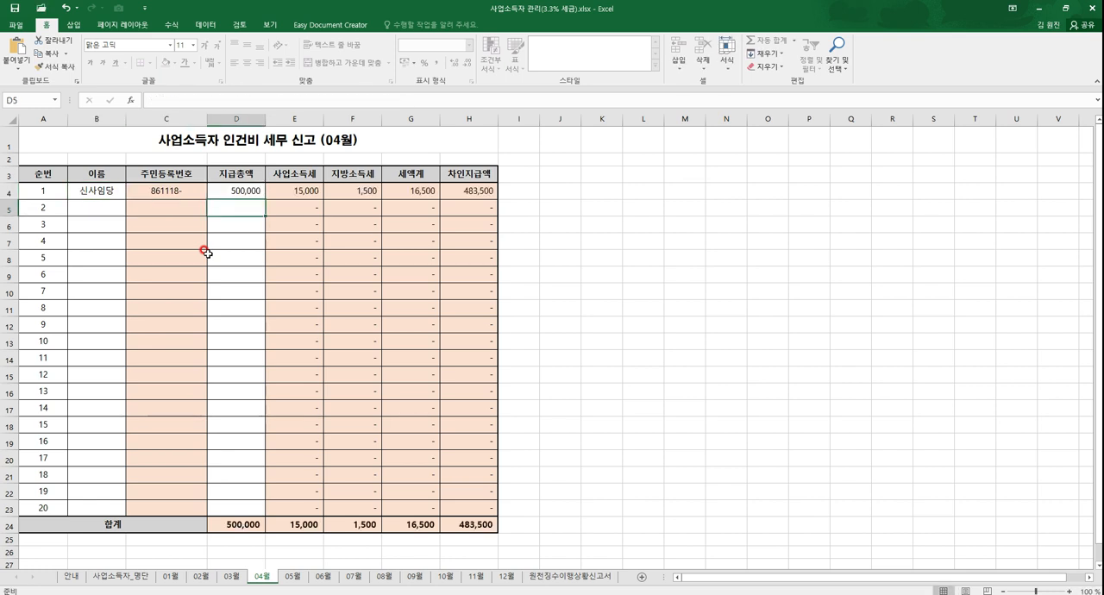
# Step: Examine the 사업소득세, 세액계 and 차인지급액 formulas for 순번 1 on 04월, and check the annual summary in 사업소득자_명단
pyautogui.click(302, 188)
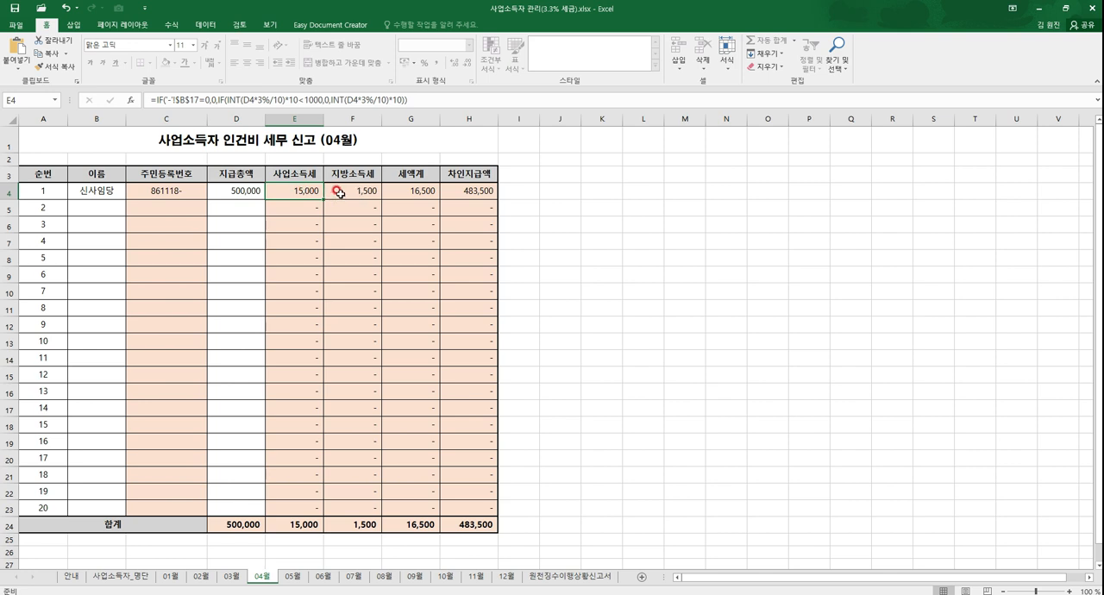
pyautogui.click(392, 192)
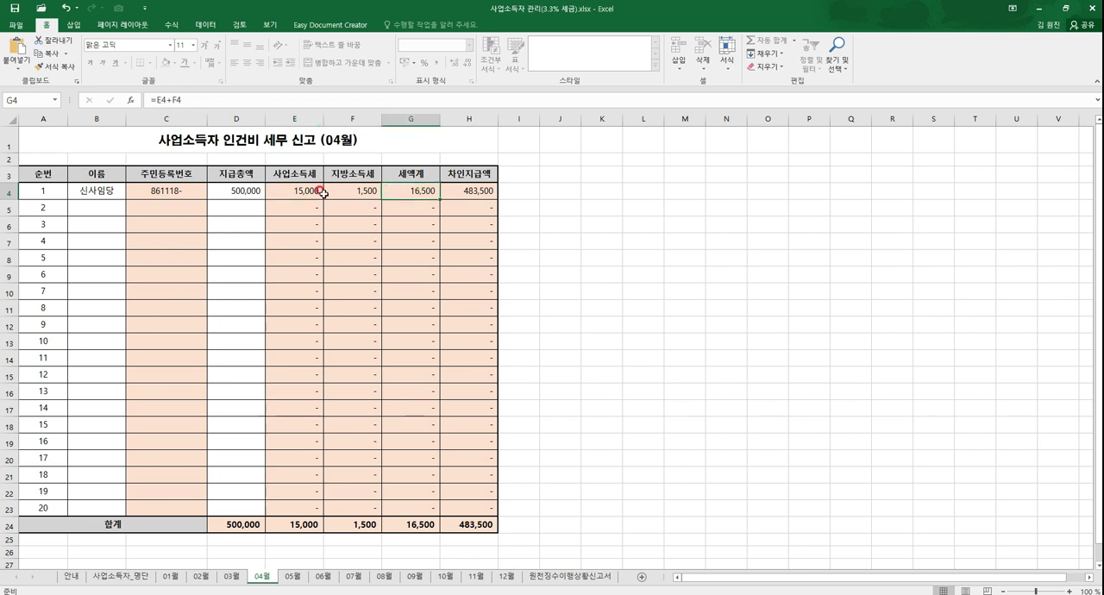
pyautogui.click(234, 190)
pyautogui.click(412, 192)
pyautogui.click(454, 193)
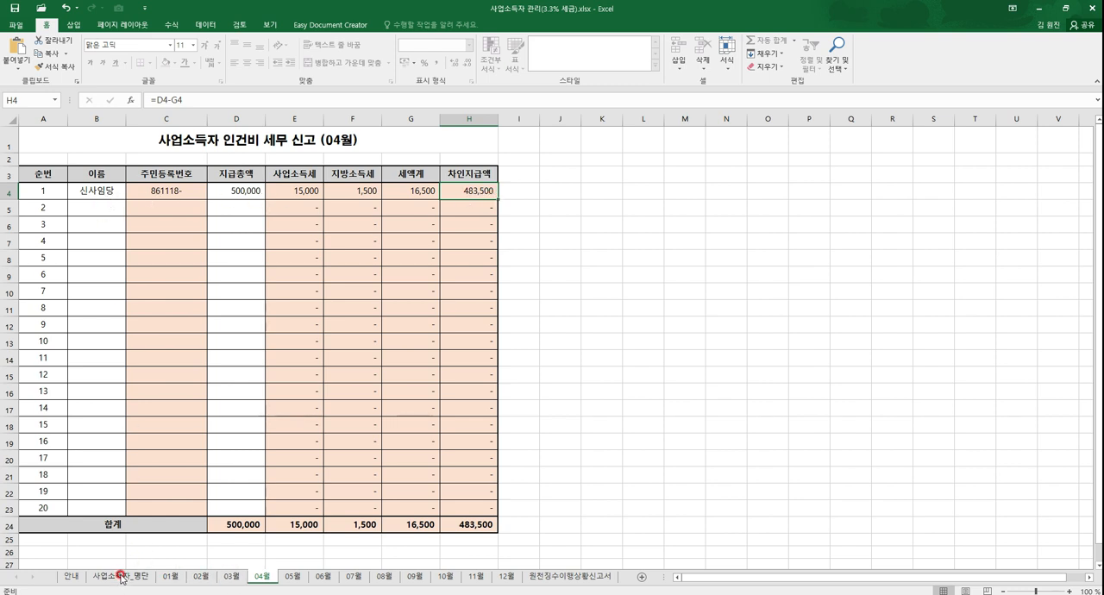
pyautogui.click(293, 578)
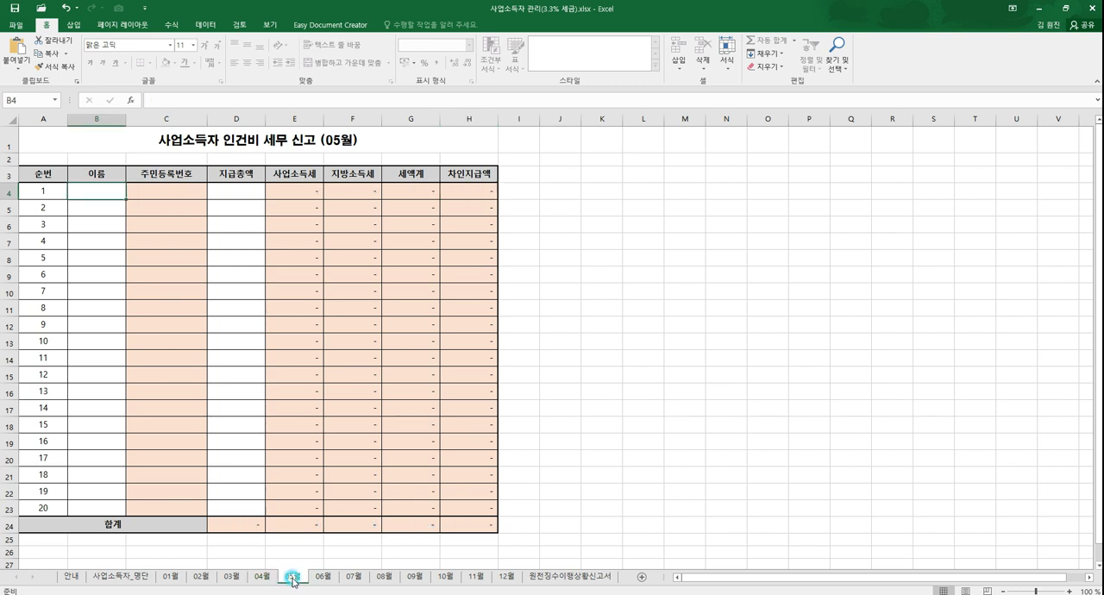
pyautogui.click(102, 576)
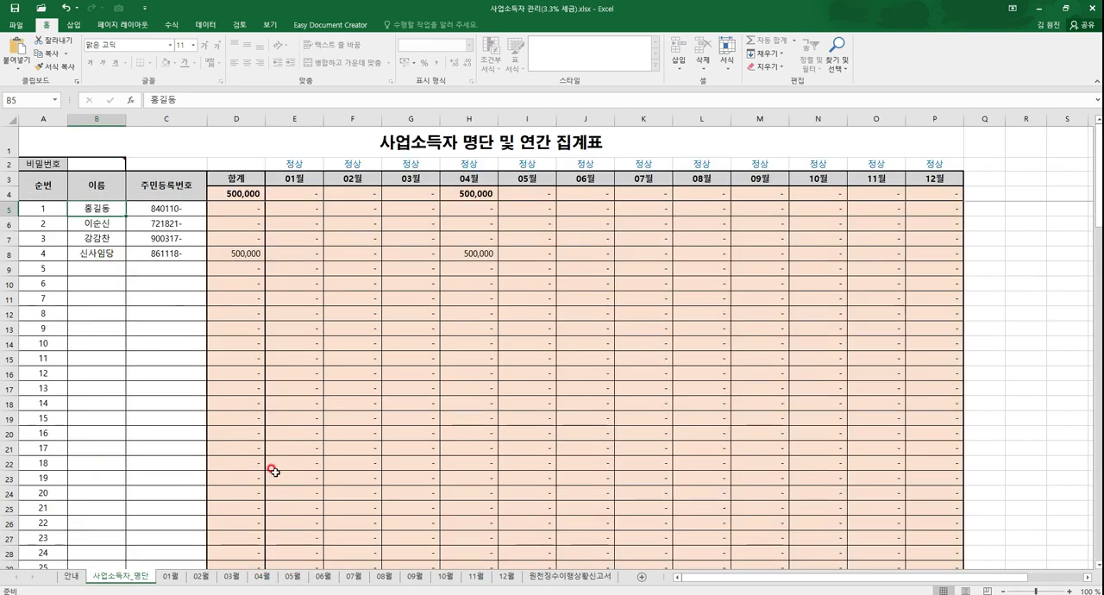
# Step: On the 05월 sheet, enter the second roster earner's full name in 순번 4 with a 지급총액 of 258,404
pyautogui.click(297, 578)
pyautogui.click(97, 238)
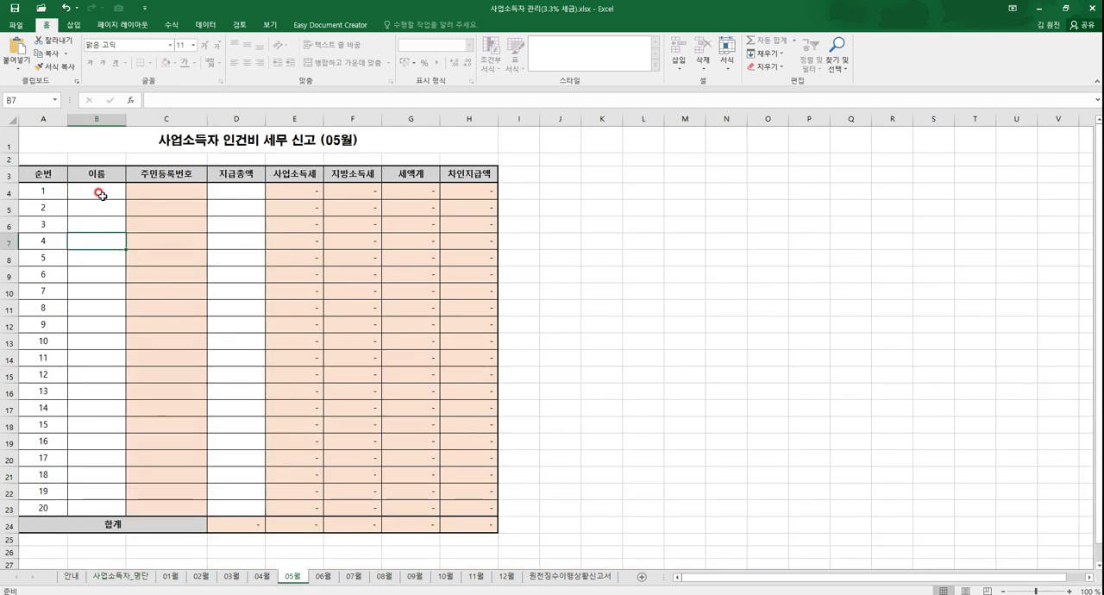
pyautogui.write('이순')
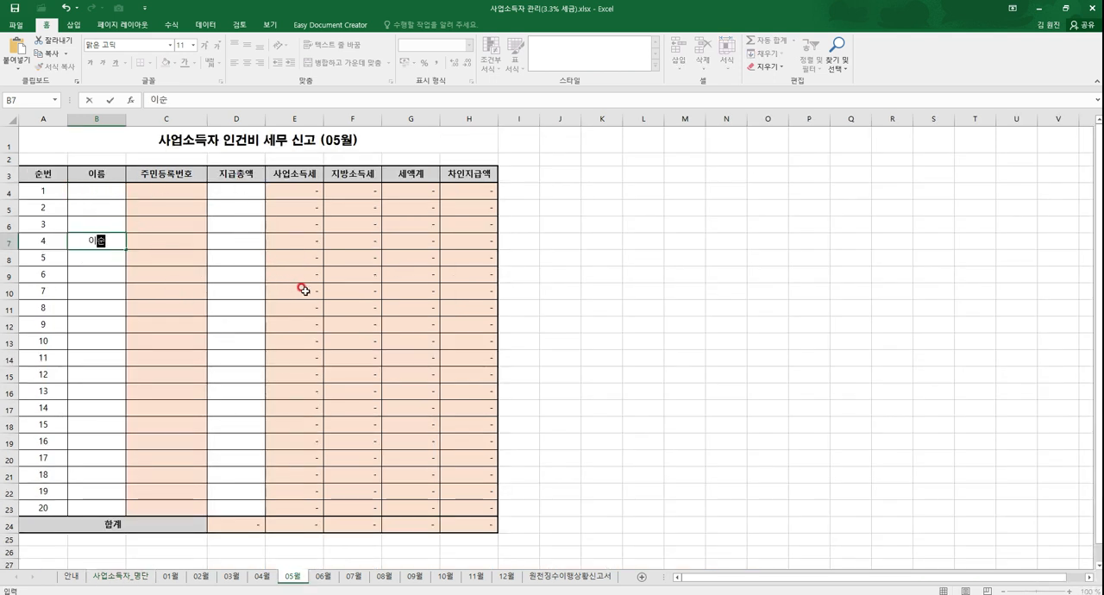
pyautogui.write('신')
pyautogui.press('Tab')
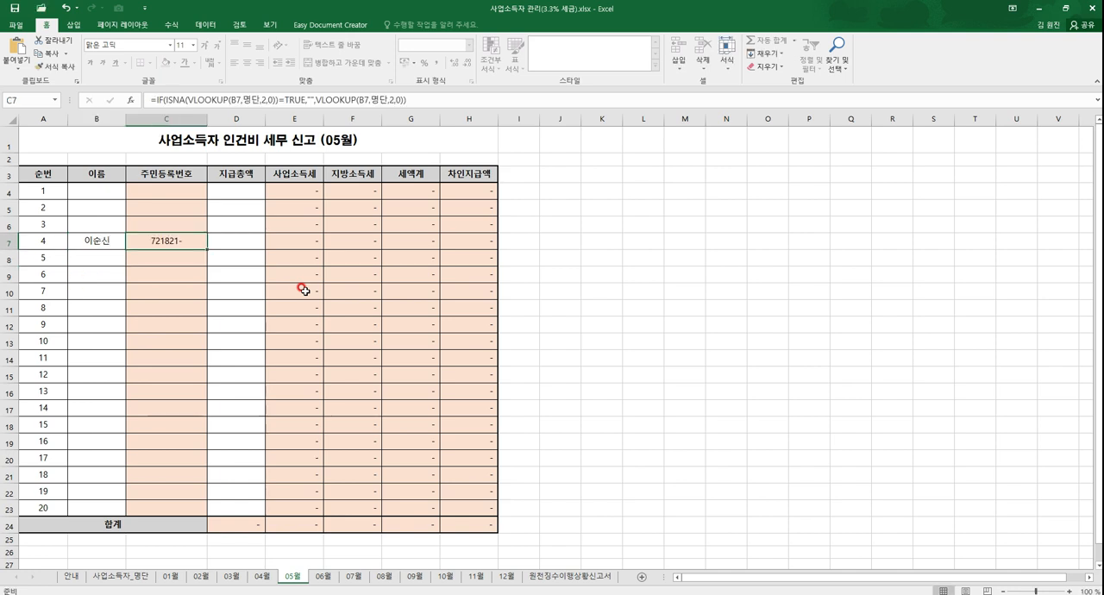
pyautogui.press('Tab')
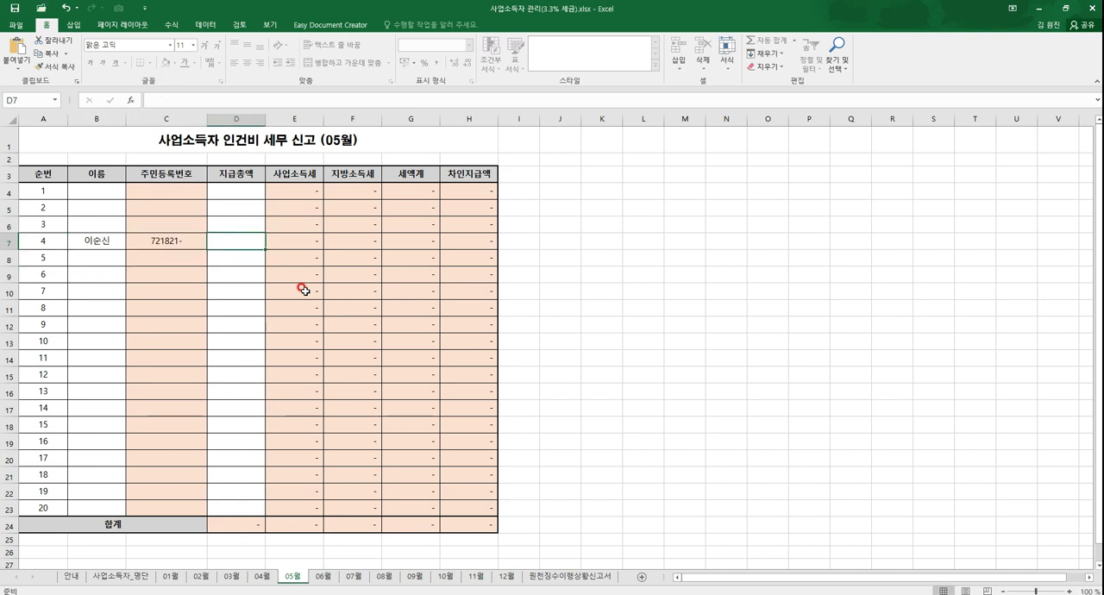
pyautogui.write('1')
pyautogui.write('2')
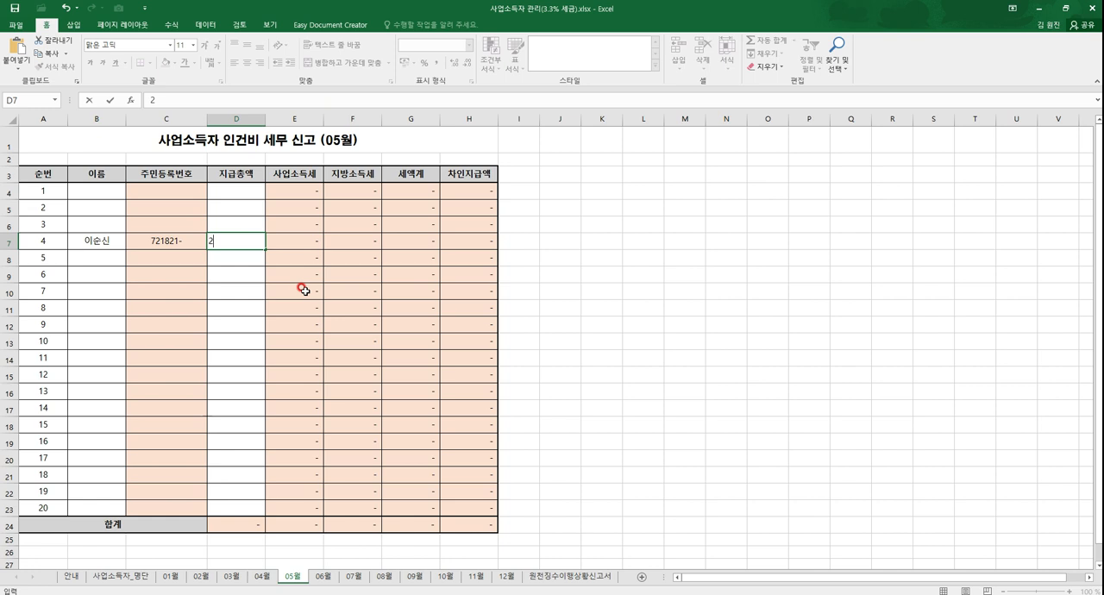
pyautogui.write('58404')
pyautogui.press('Return')
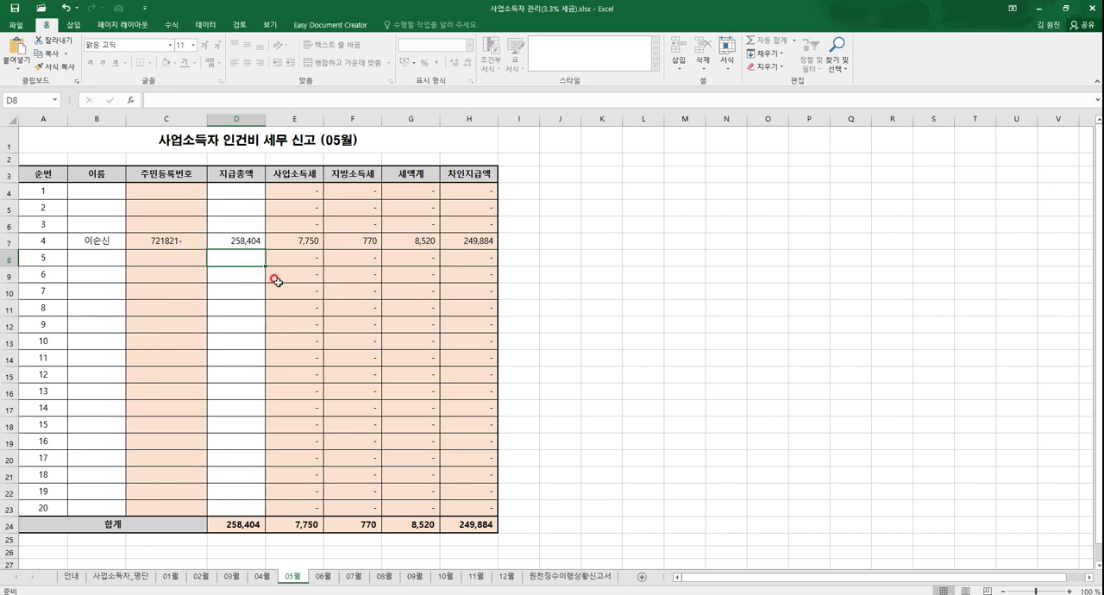
# Step: Examine how the taxes, 세액계 and 차인지급액 are calculated from the 지급총액 in 순번 4 on 05월
pyautogui.click(245, 242)
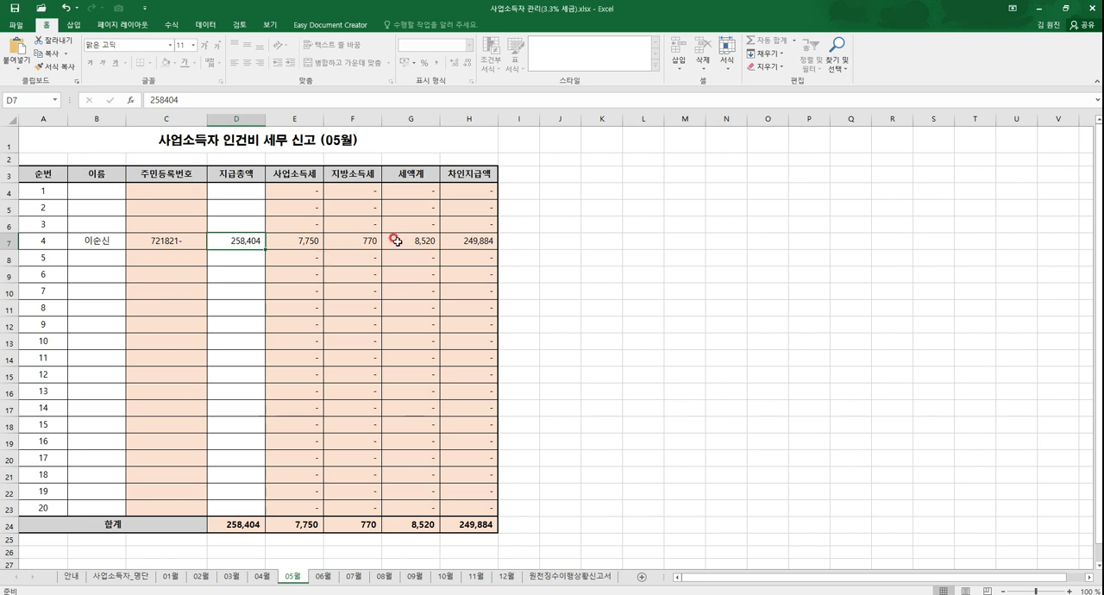
pyautogui.moveTo(288, 239); pyautogui.dragTo(362, 242)
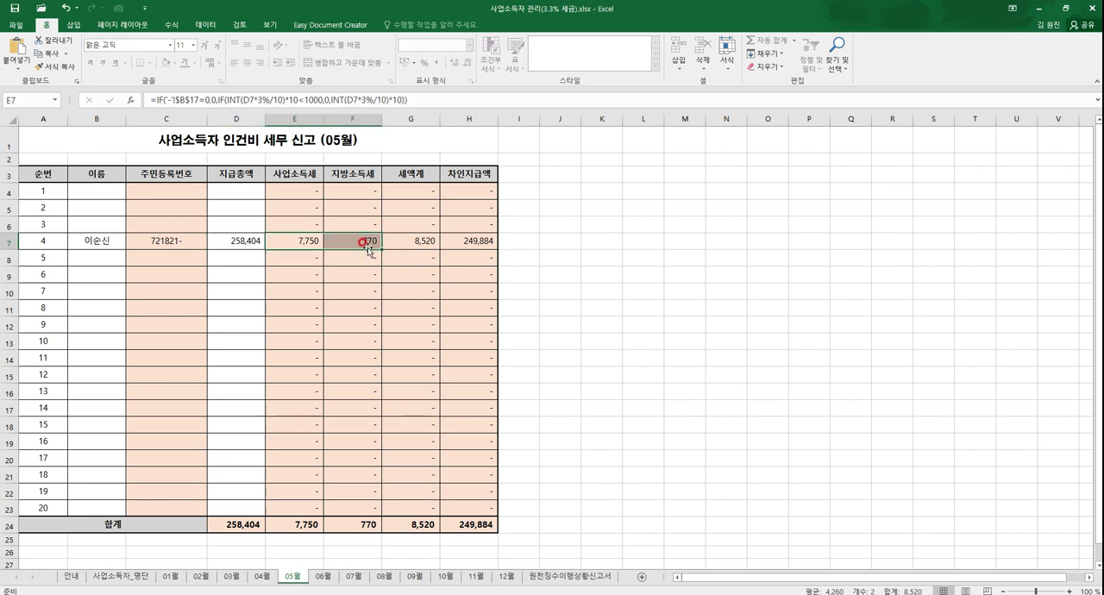
pyautogui.click(394, 242)
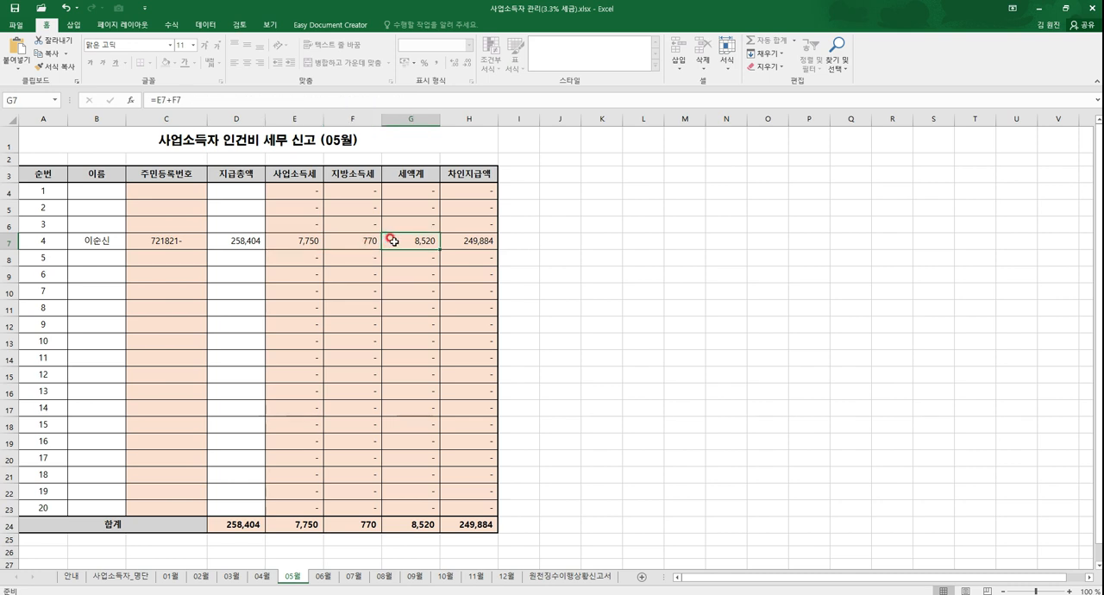
pyautogui.click(225, 240)
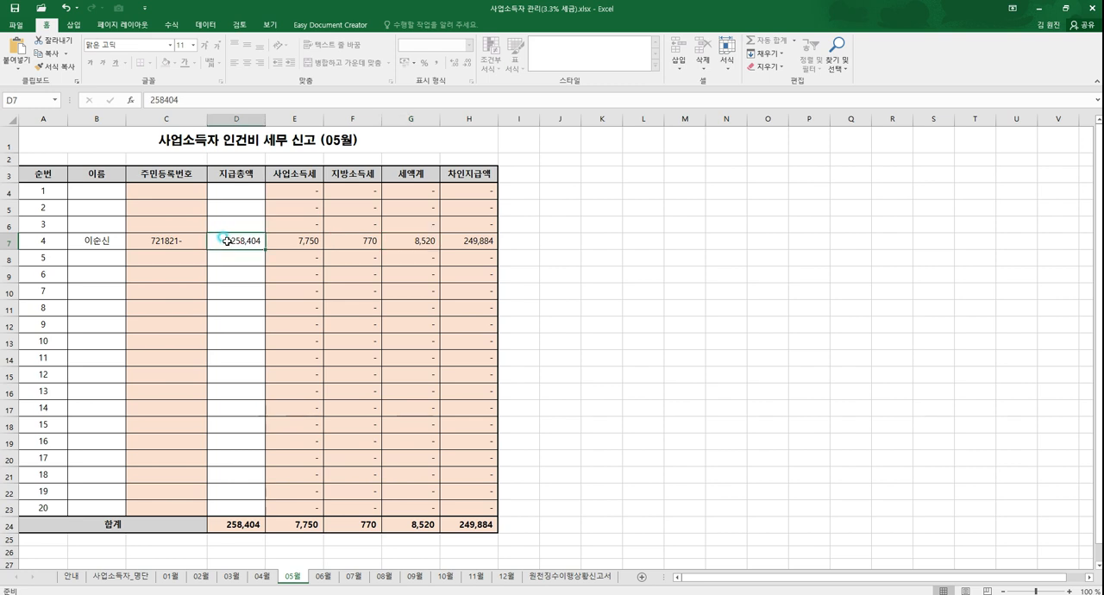
pyautogui.click(415, 243)
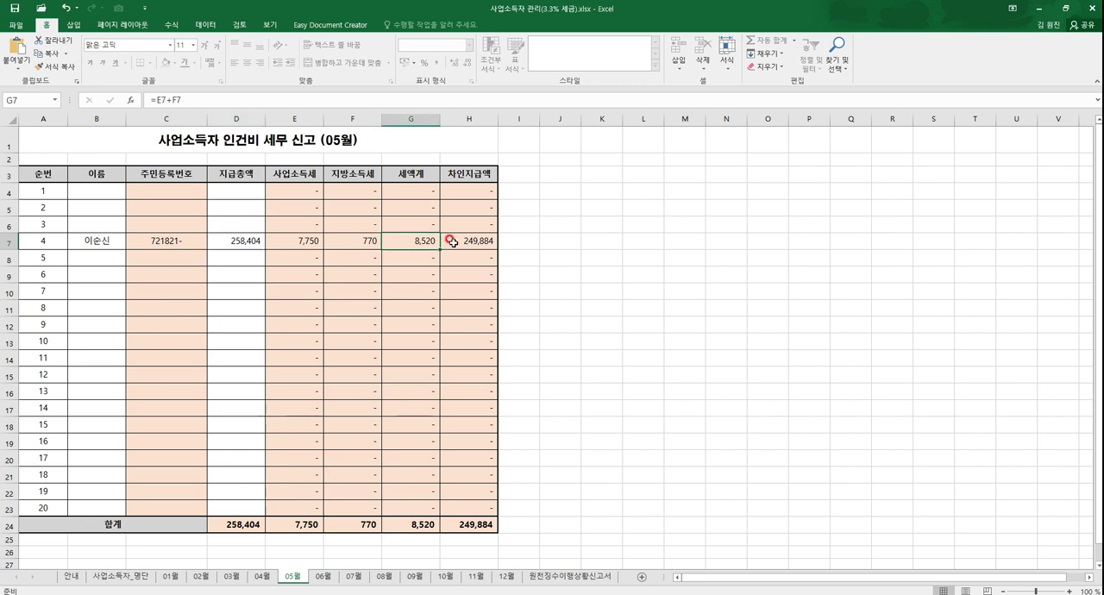
pyautogui.click(453, 242)
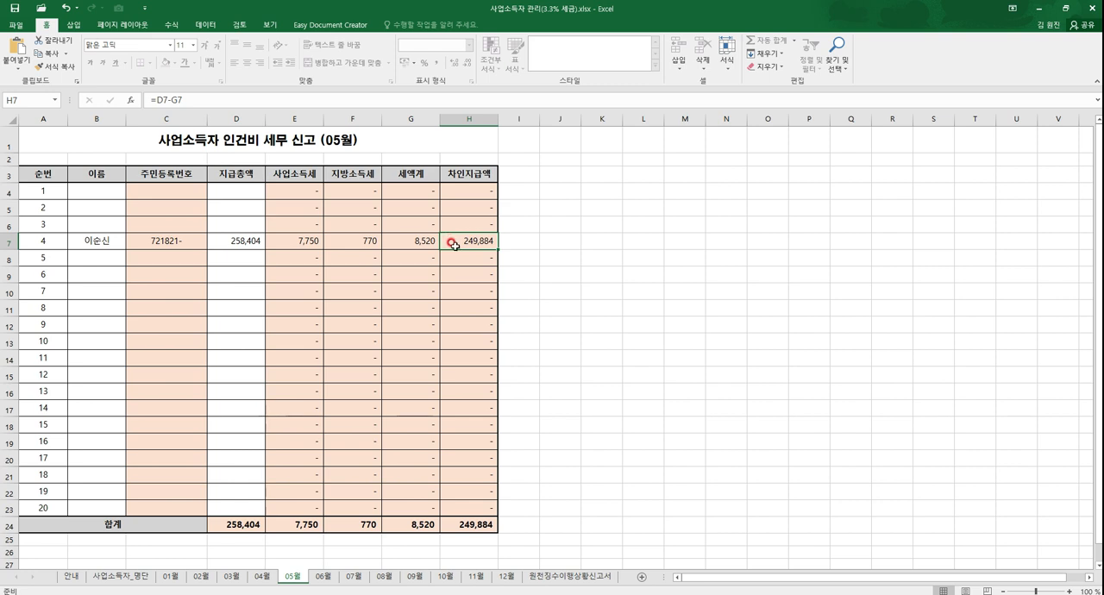
pyautogui.click(100, 244)
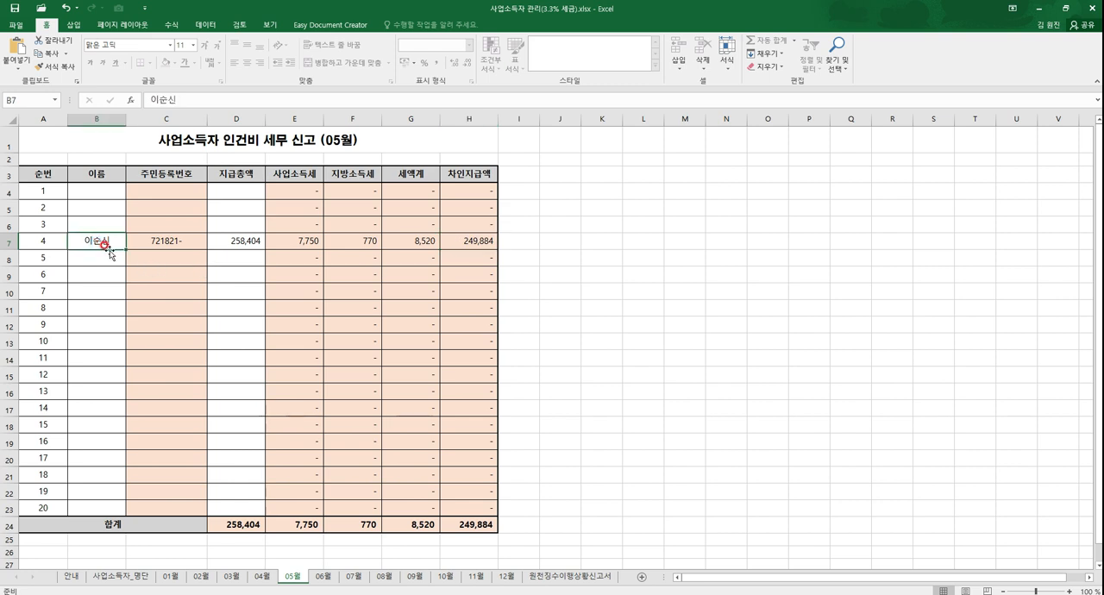
# Step: On the 06월 sheet, enter the first roster earner's full name in 순번 10 with a 지급총액 of 30,000
pyautogui.click(321, 576)
pyautogui.click(122, 582)
pyautogui.click(354, 574)
pyautogui.click(322, 577)
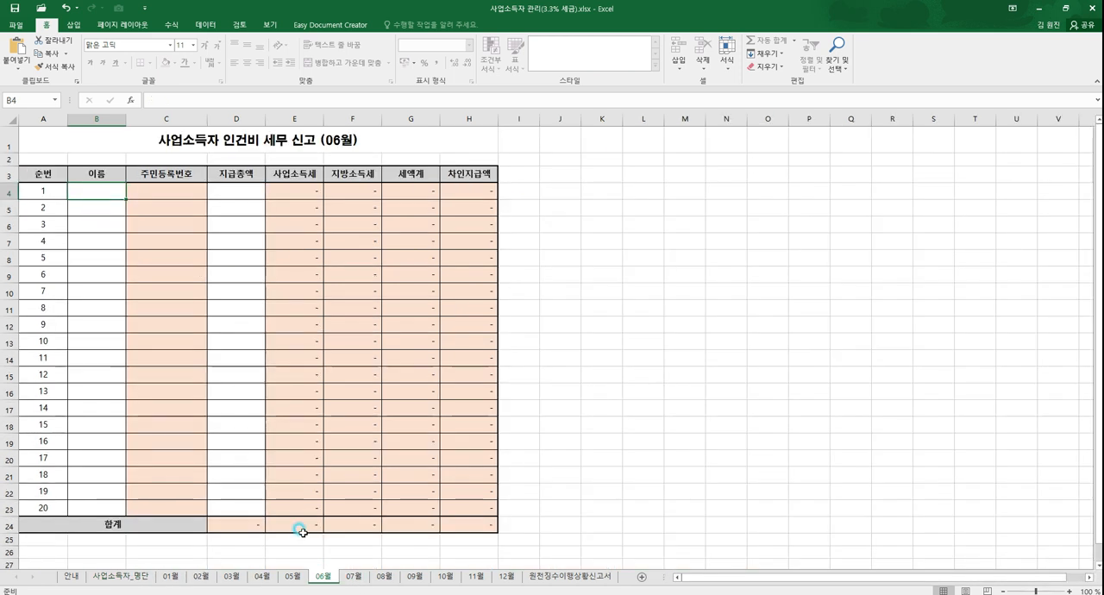
pyautogui.click(100, 259)
pyautogui.click(90, 338)
pyautogui.write('홍기ㄹ')
pyautogui.press('BackSpace')
pyautogui.press('BackSpace')
pyautogui.press('BackSpace')
pyautogui.press('BackSpace')
pyautogui.write('길동')
pyautogui.press('Tab')
pyautogui.press('Tab')
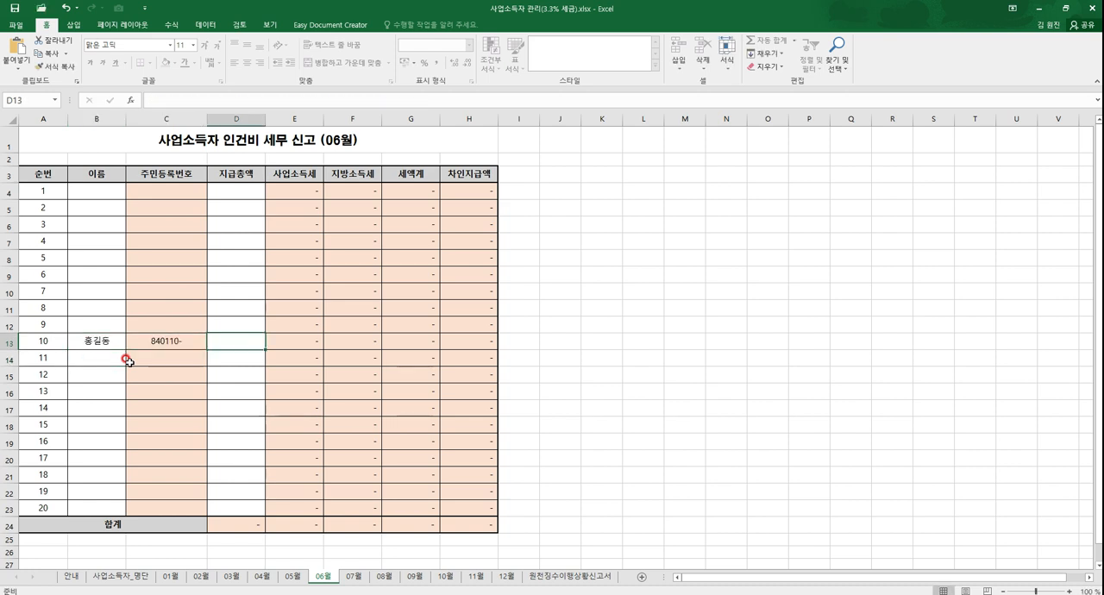
pyautogui.write('30000')
pyautogui.press('Return')
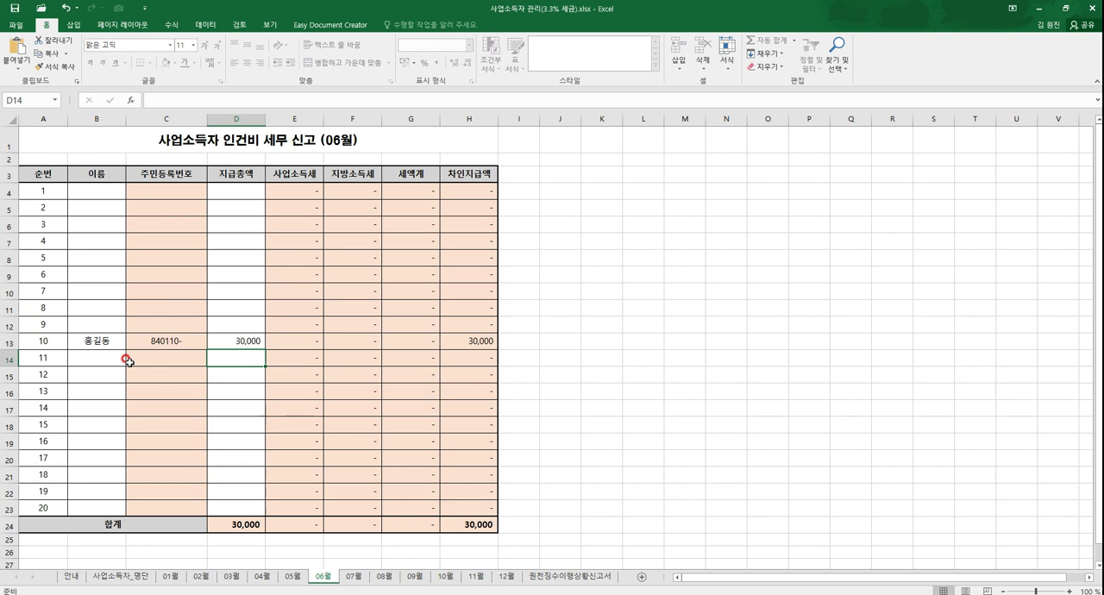
# Step: Compare the 지급총액 of 순번 10 on 06월 with the first roster earner's 06월 entry in the 사업소득자_명단 annual summary
pyautogui.click(239, 338)
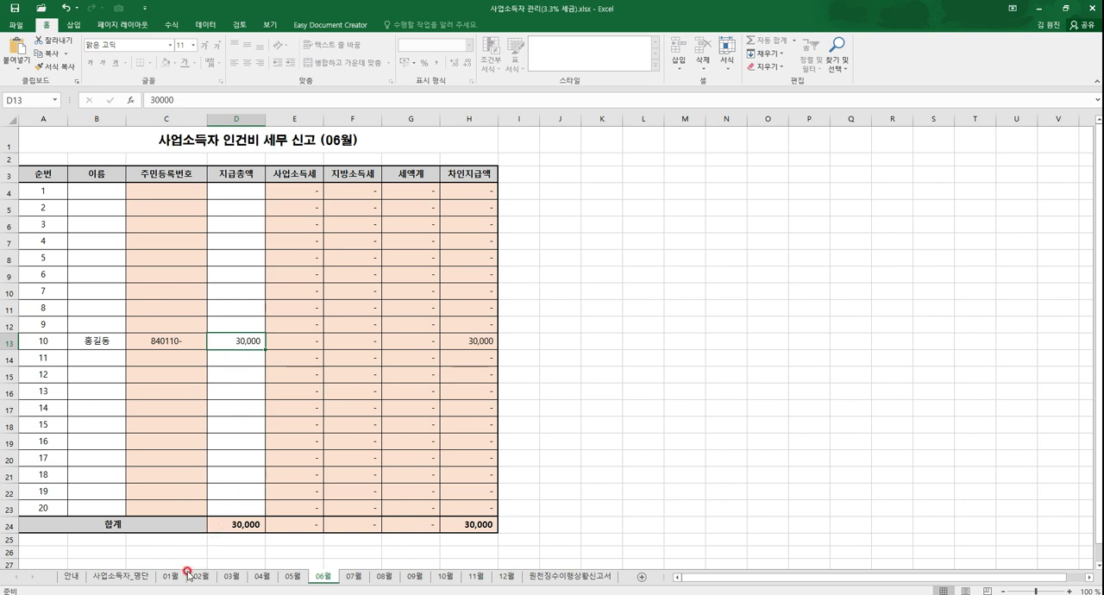
pyautogui.click(136, 578)
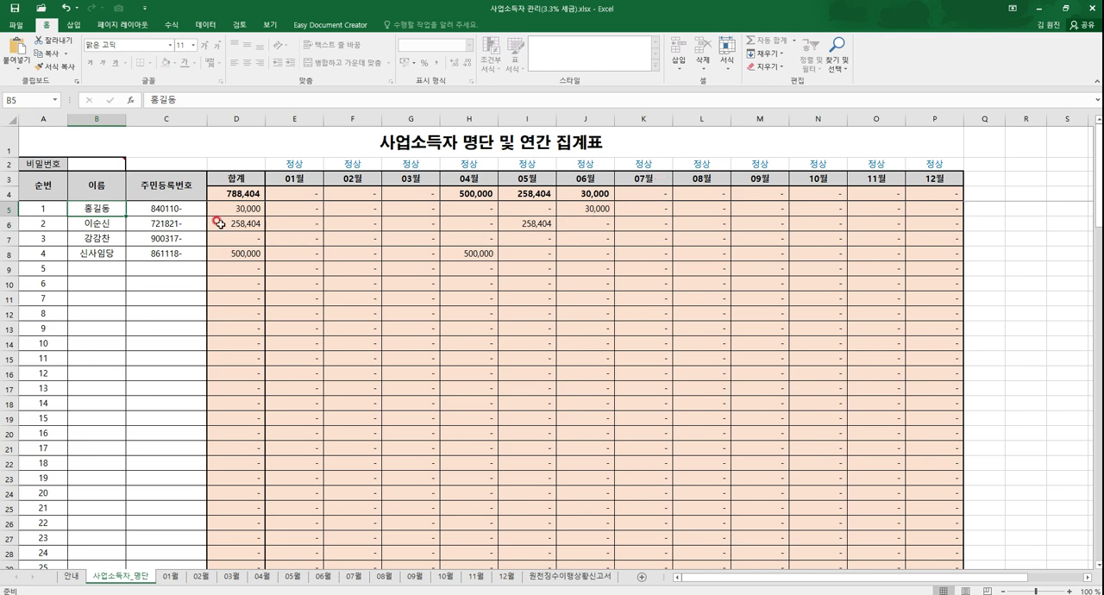
pyautogui.click(587, 209)
pyautogui.click(324, 578)
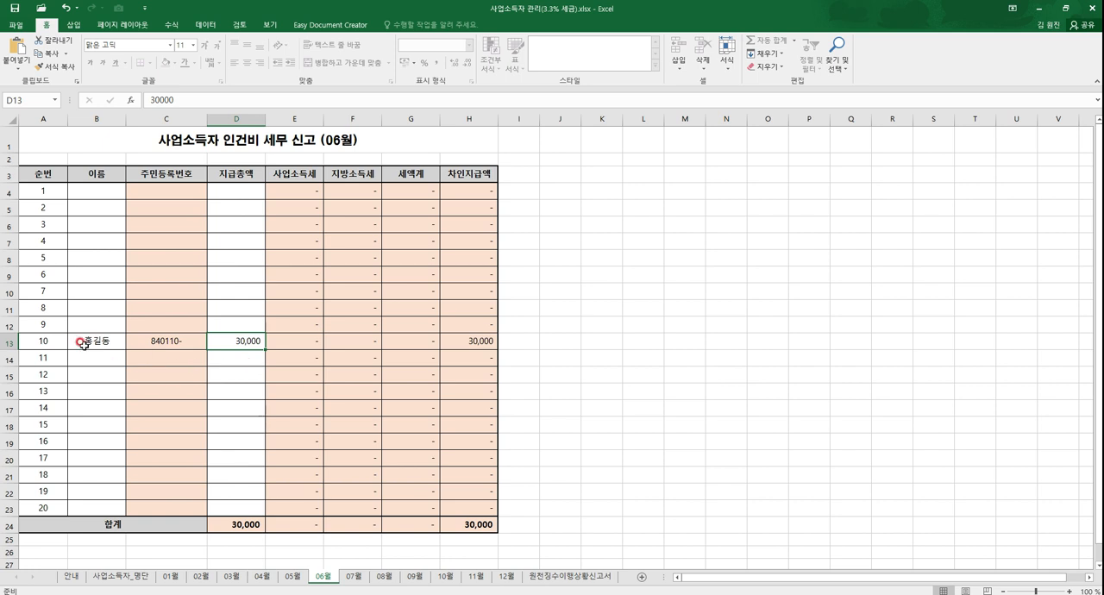
pyautogui.click(119, 578)
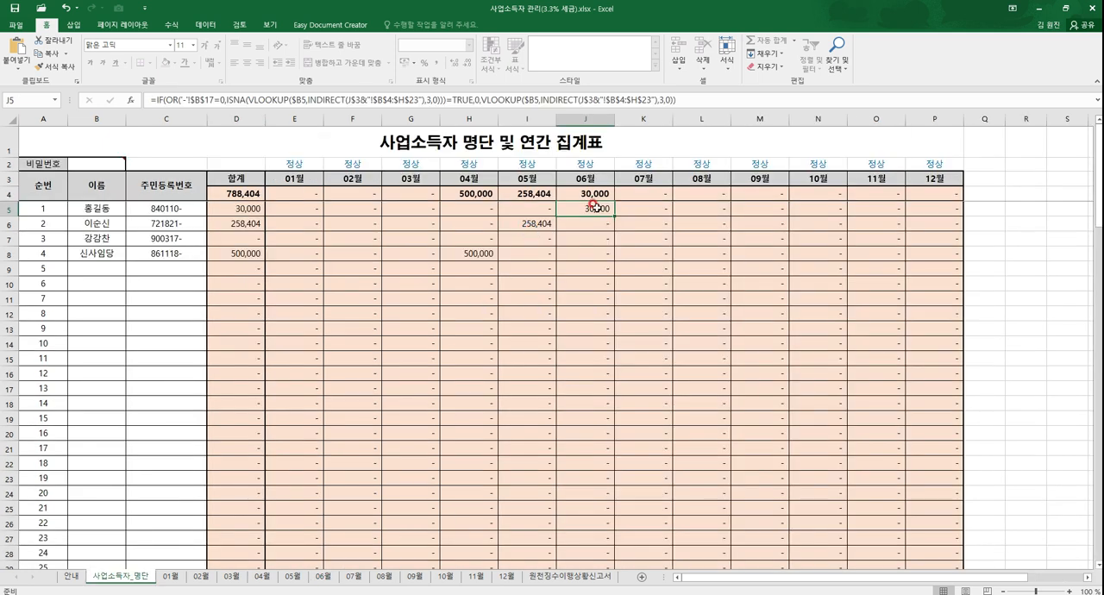
# Step: Compare the second and fourth roster earners' entries in the annual summary with 05월 and 04월, and review the summary's monthly columns
pyautogui.click(99, 223)
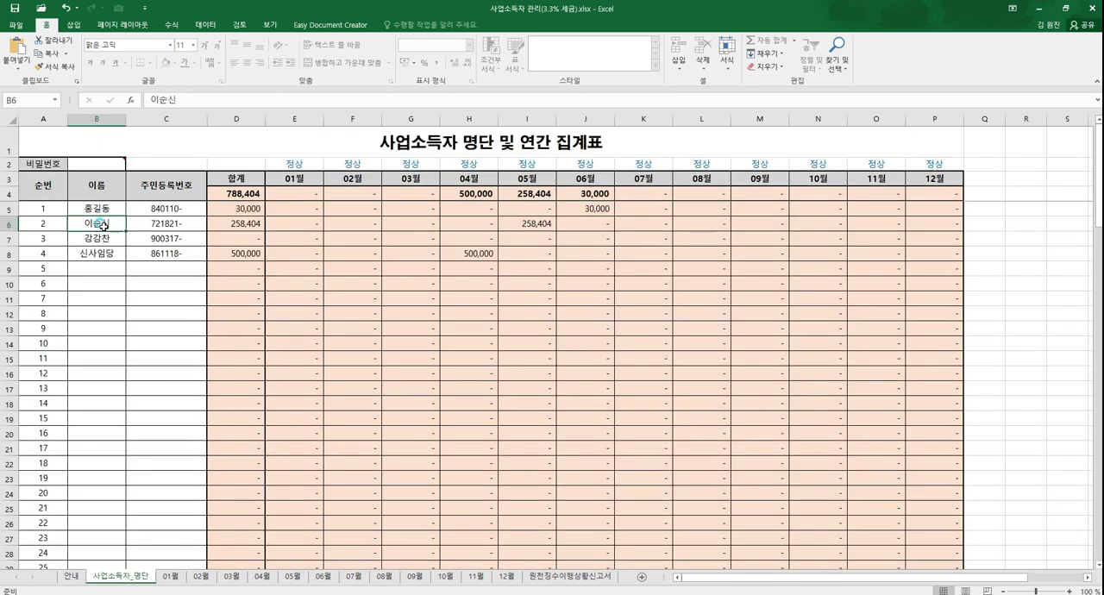
pyautogui.click(502, 224)
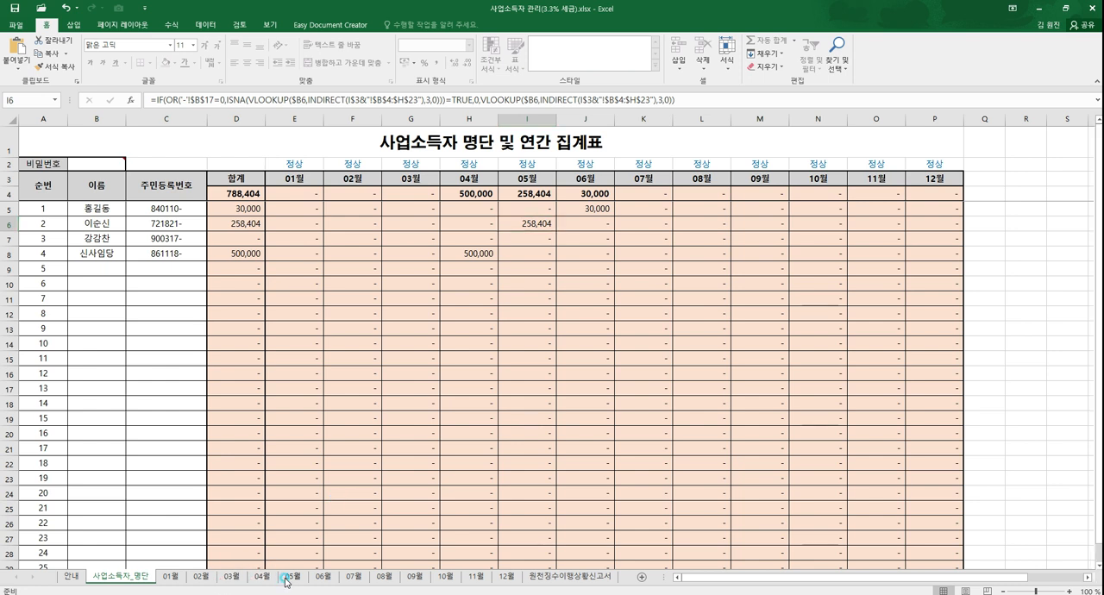
pyautogui.click(292, 577)
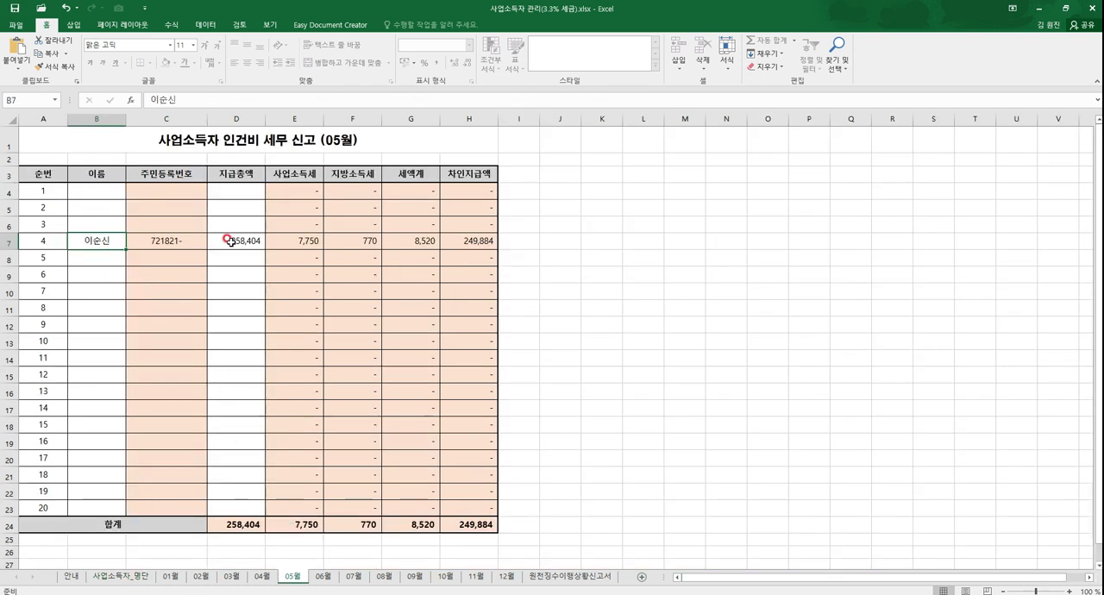
pyautogui.click(119, 578)
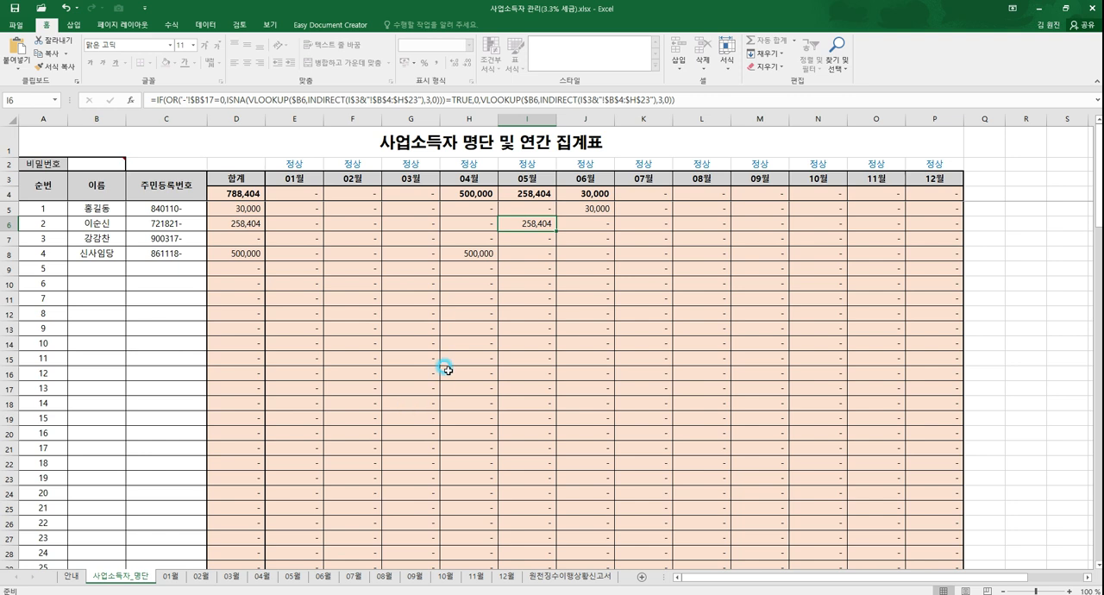
pyautogui.click(98, 251)
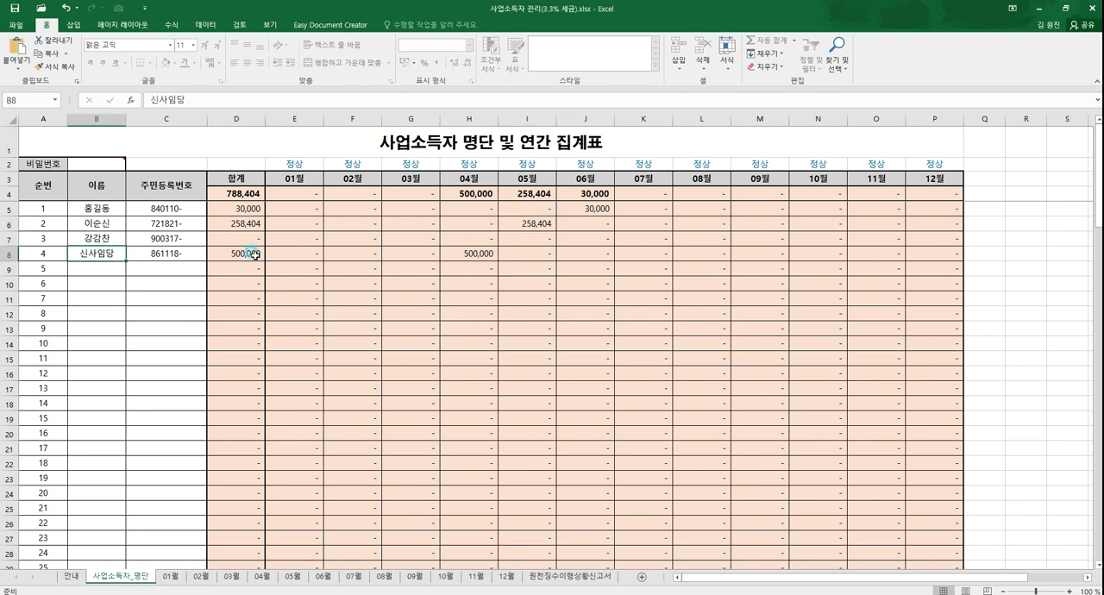
pyautogui.click(262, 576)
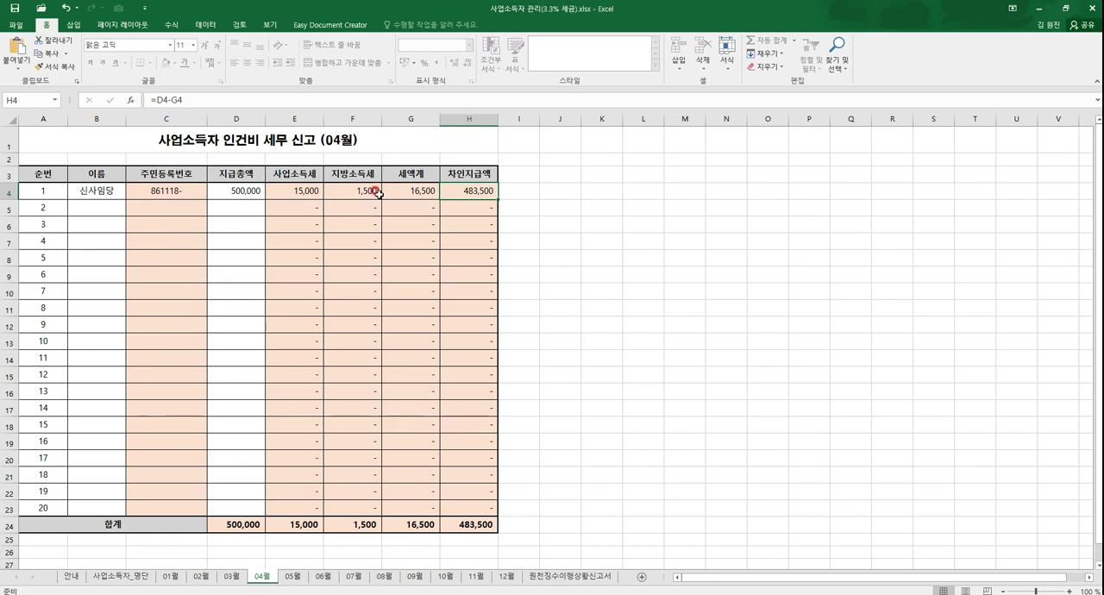
pyautogui.click(120, 577)
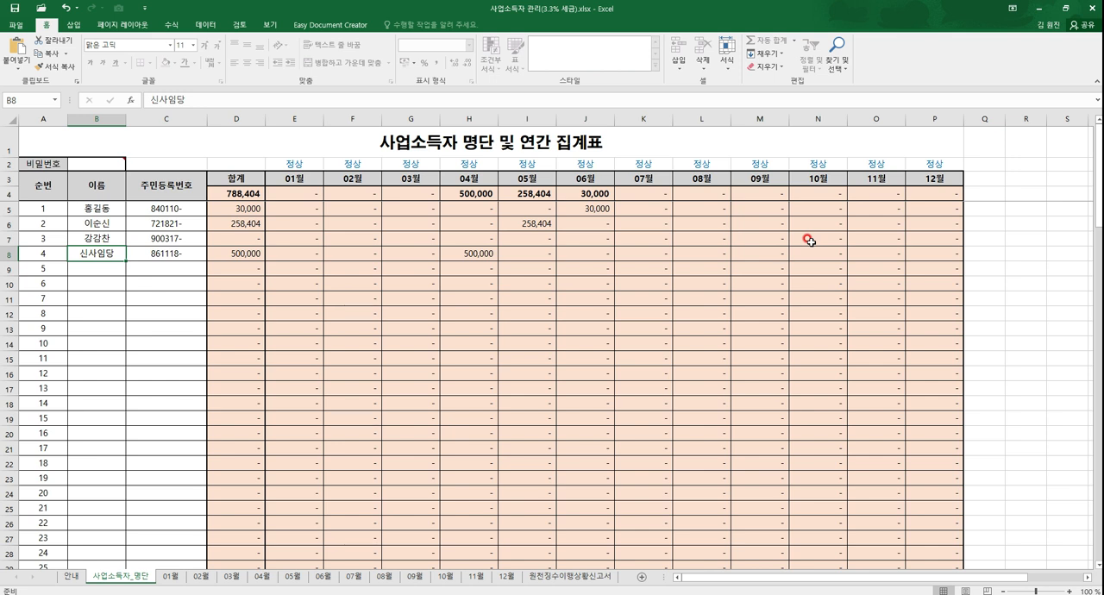
pyautogui.moveTo(294, 194); pyautogui.dragTo(917, 336)
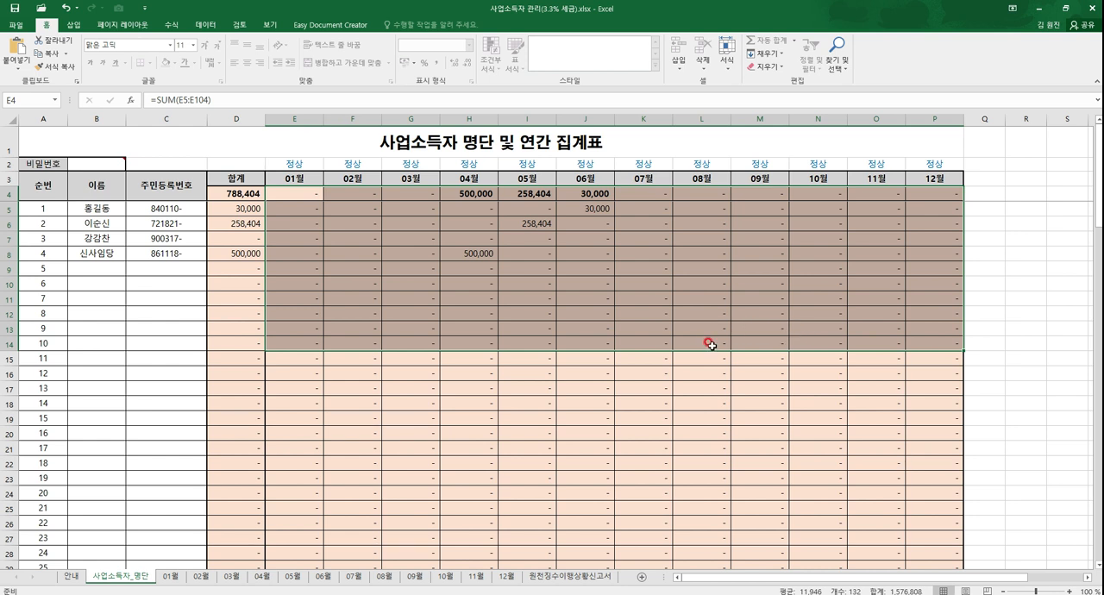
pyautogui.click(581, 301)
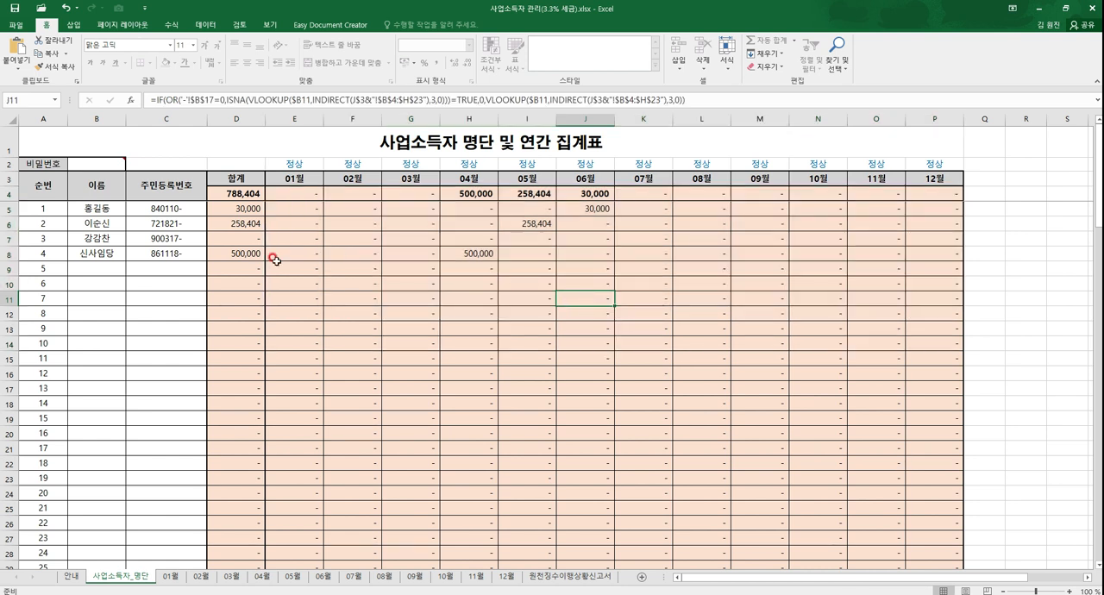
# Step: Examine the 지급총액, 사업소득세, 지방소득세 and 차인지급액 of 순번 1 on the 04월 sheet
pyautogui.click(234, 576)
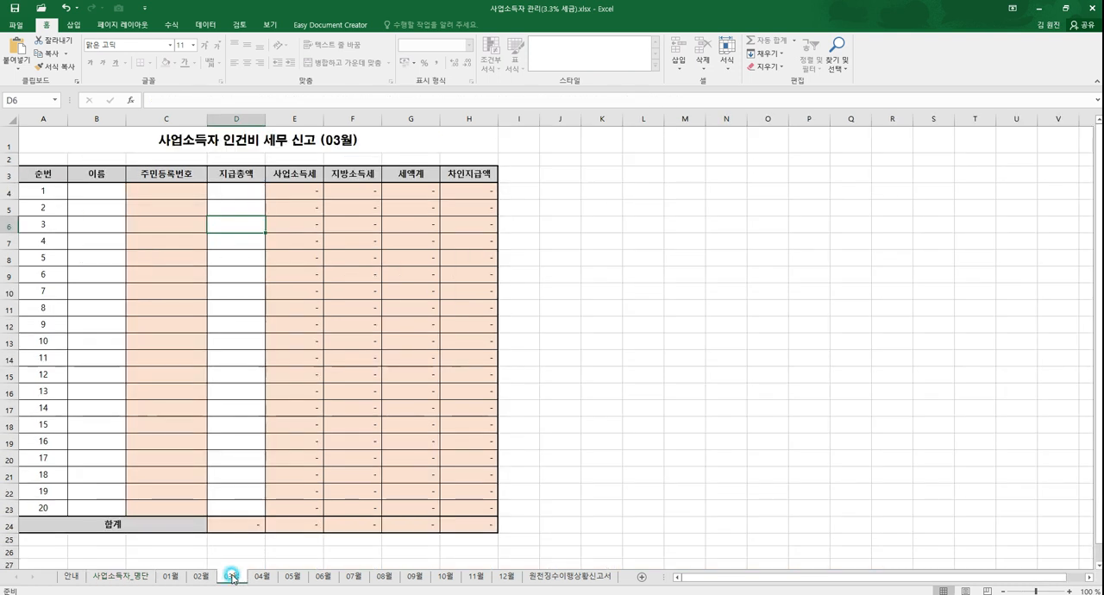
pyautogui.click(269, 577)
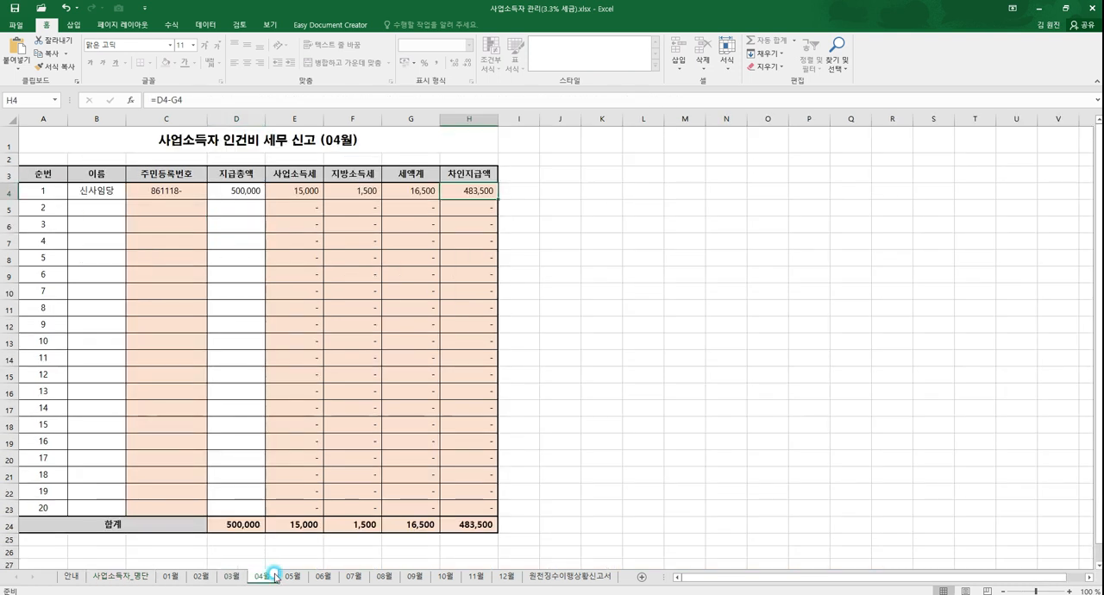
pyautogui.click(109, 191)
pyautogui.click(244, 192)
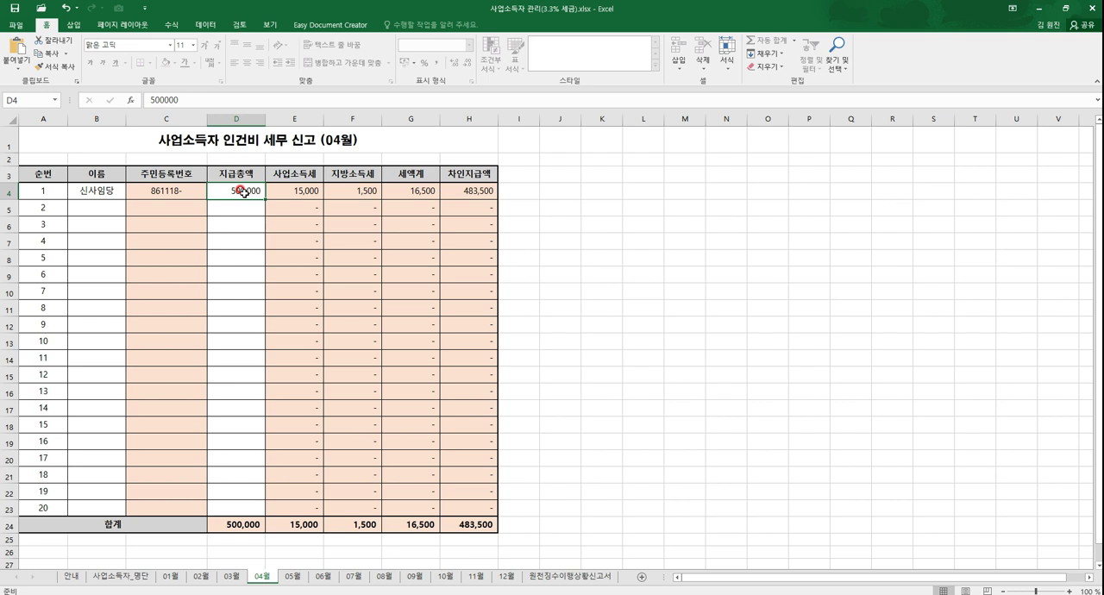
pyautogui.moveTo(283, 190); pyautogui.dragTo(333, 190)
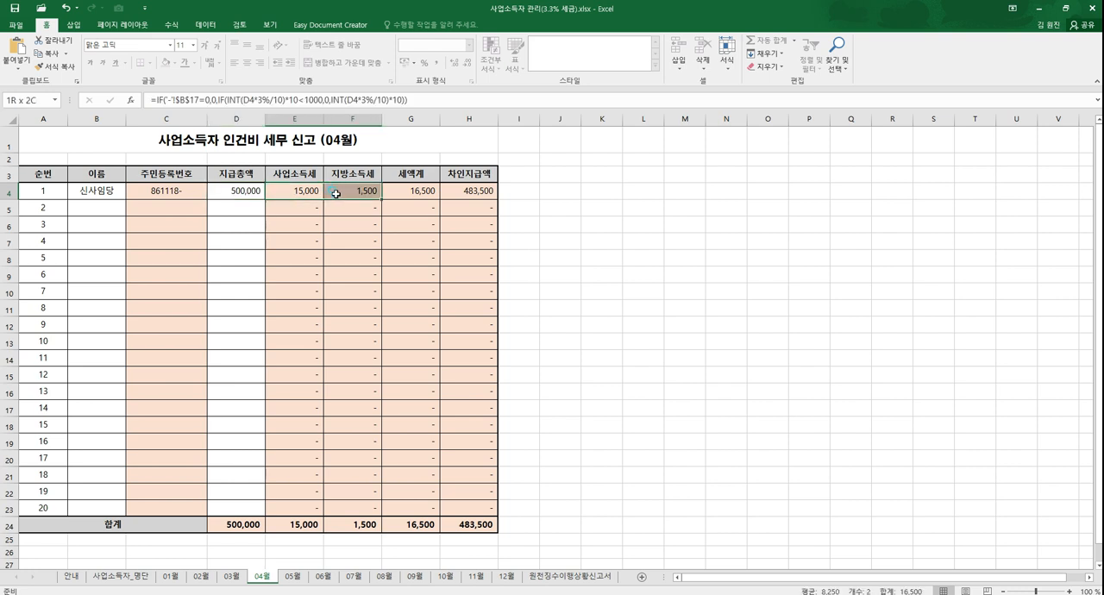
pyautogui.click(447, 191)
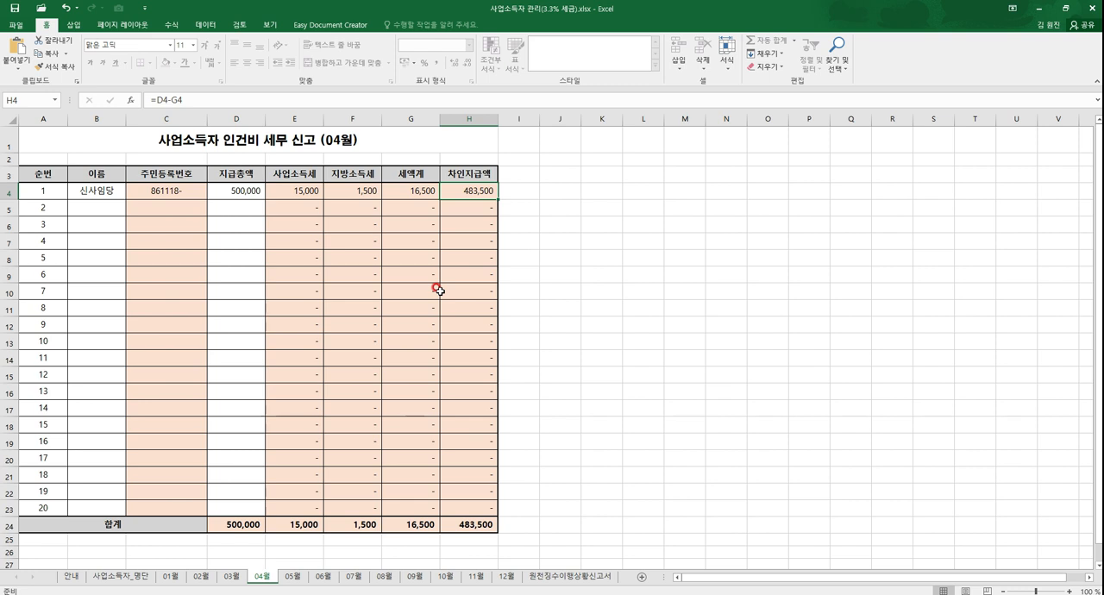
# Step: On the 원천징수이행상황신고서 sheet, enter the business registration number in 사업자등록번호 of the input table beside the 업종코드 list
pyautogui.click(563, 576)
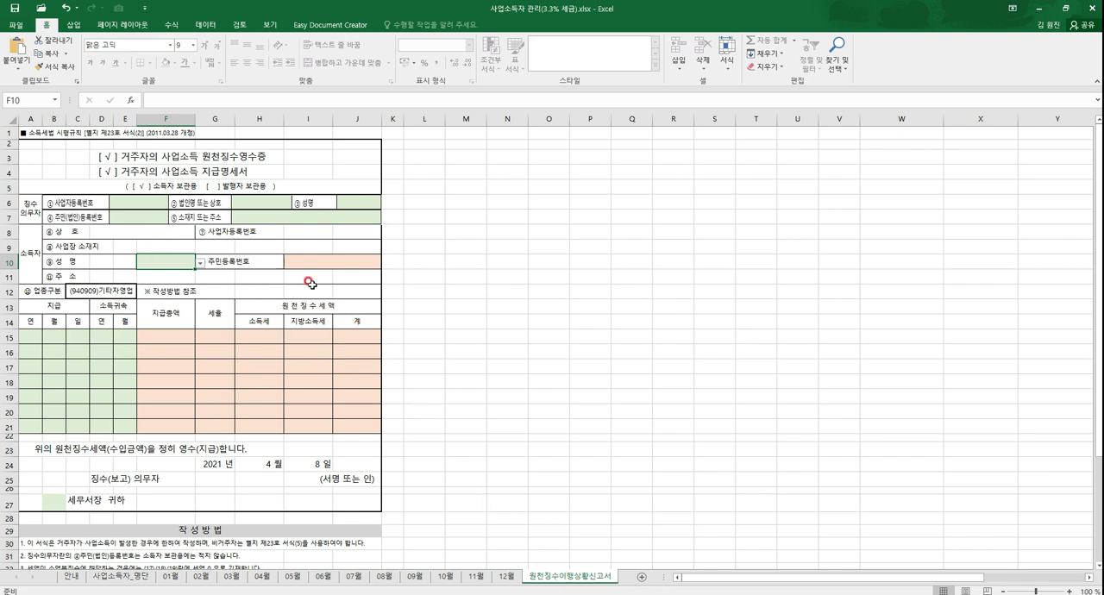
pyautogui.scroll(-2, 240, 429)
pyautogui.scroll(-1, 240, 430)
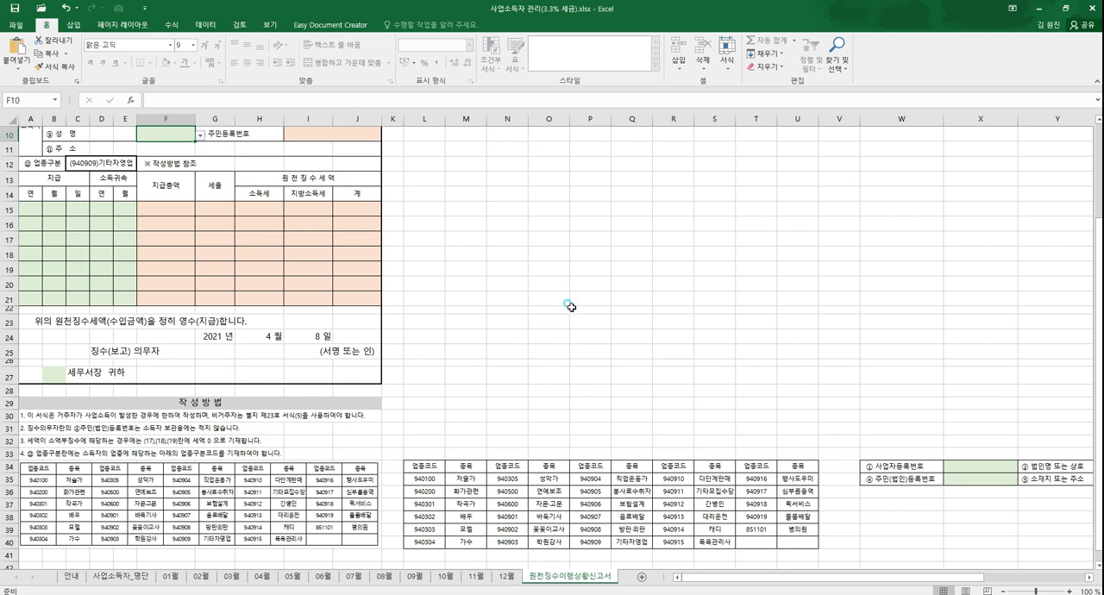
pyautogui.click(571, 307)
pyautogui.moveTo(1098, 218); pyautogui.dragTo(1095, 140)
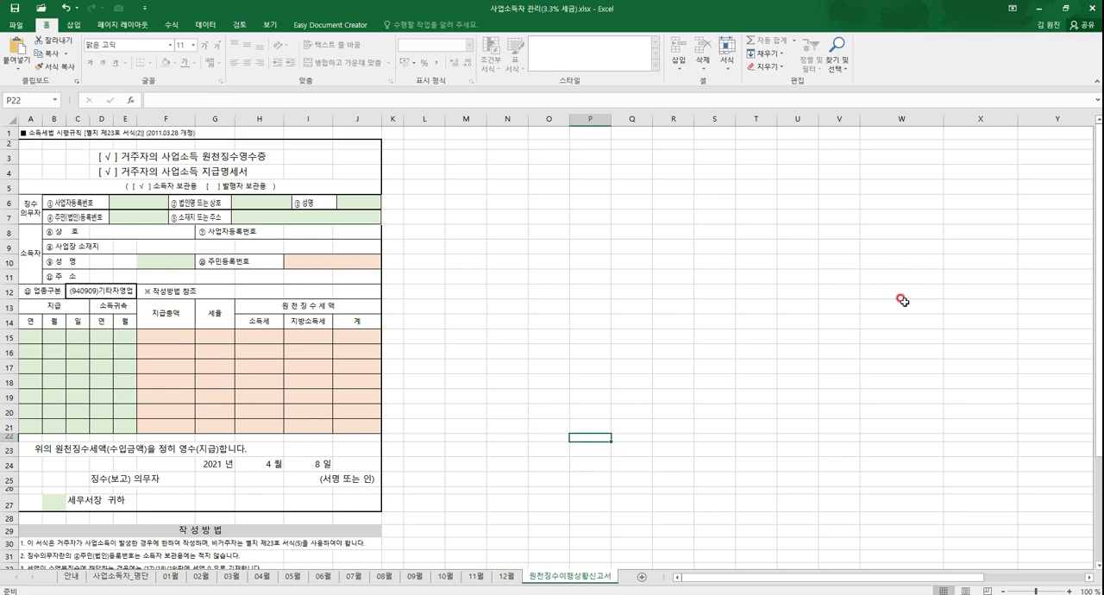
pyautogui.moveTo(1099, 152); pyautogui.dragTo(1087, 226)
pyautogui.click(960, 498)
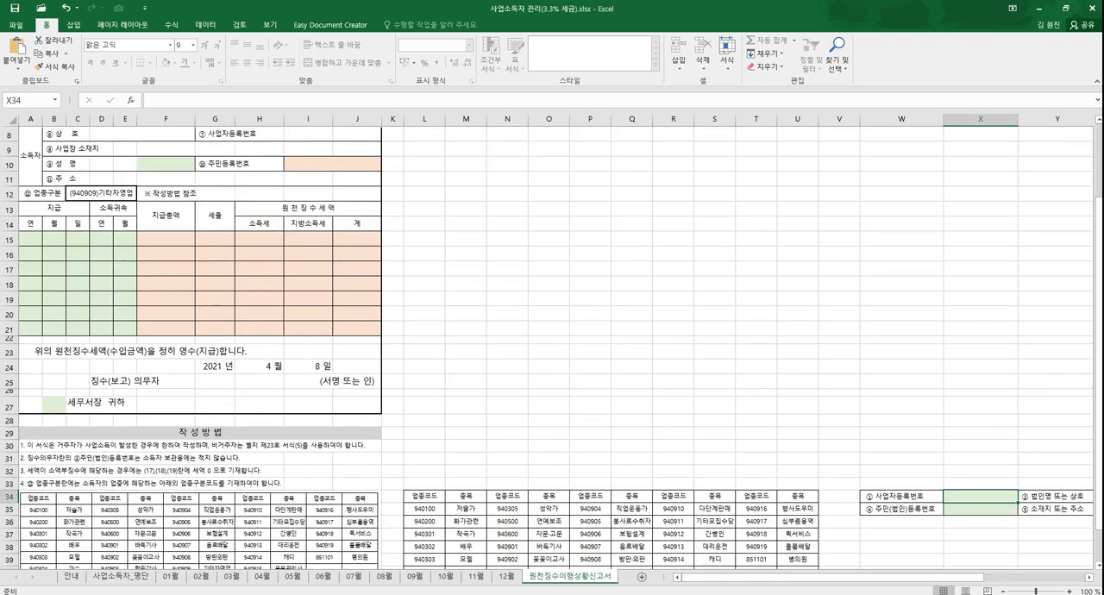
pyautogui.moveTo(830, 586); pyautogui.dragTo(954, 584)
pyautogui.click(769, 496)
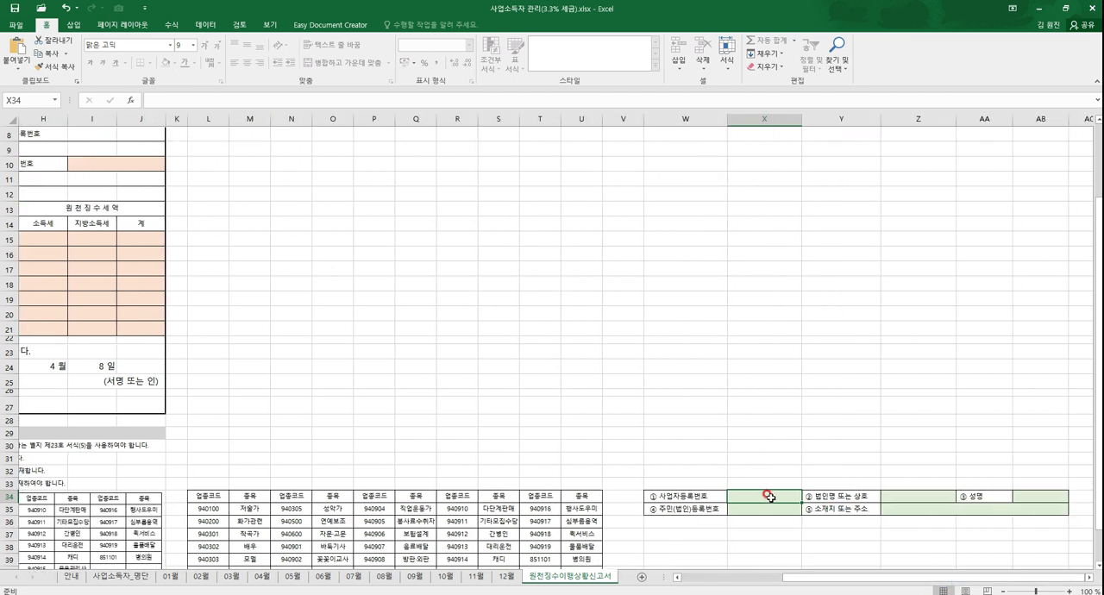
pyautogui.write('105-81')
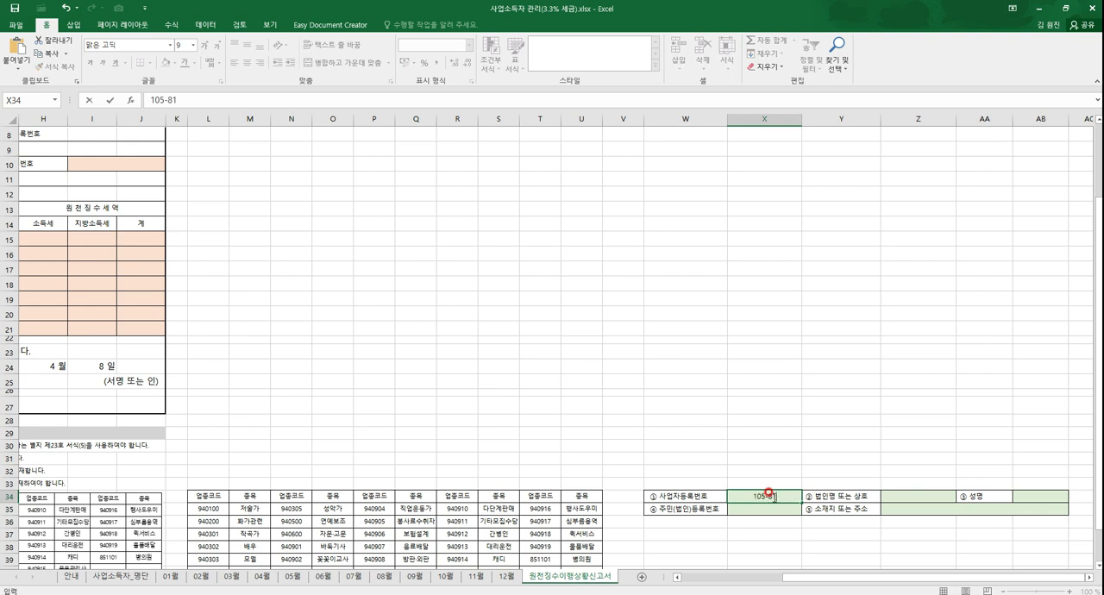
pyautogui.write('-10154')
pyautogui.press('Tab')
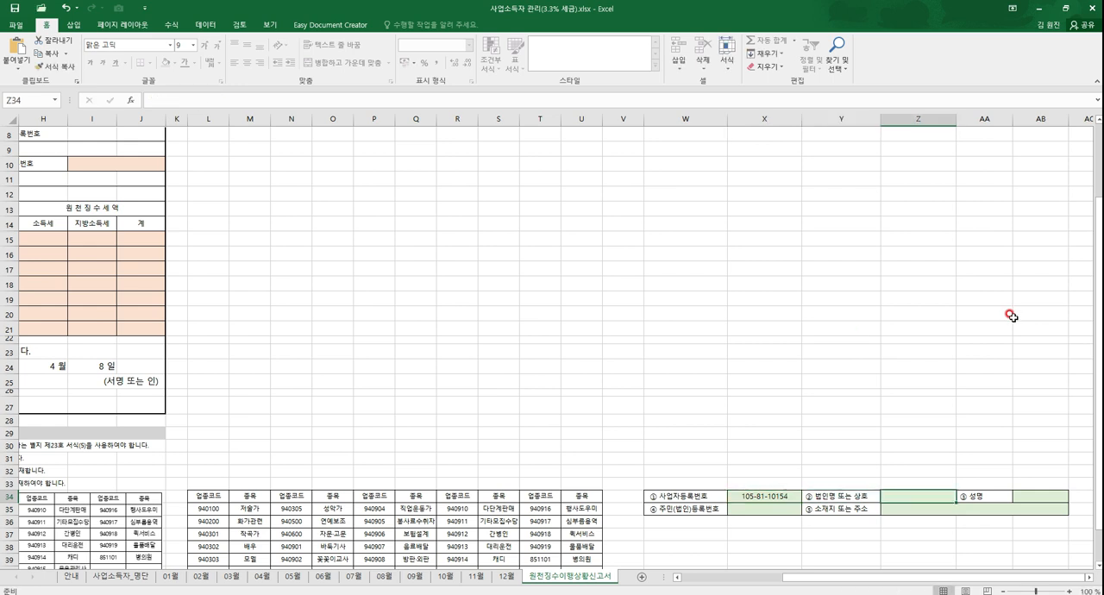
# Step: Enter ooo아파트입주자대표회의 as the 법인명 또는 상호 in the input table
pyautogui.write('ㅂ')
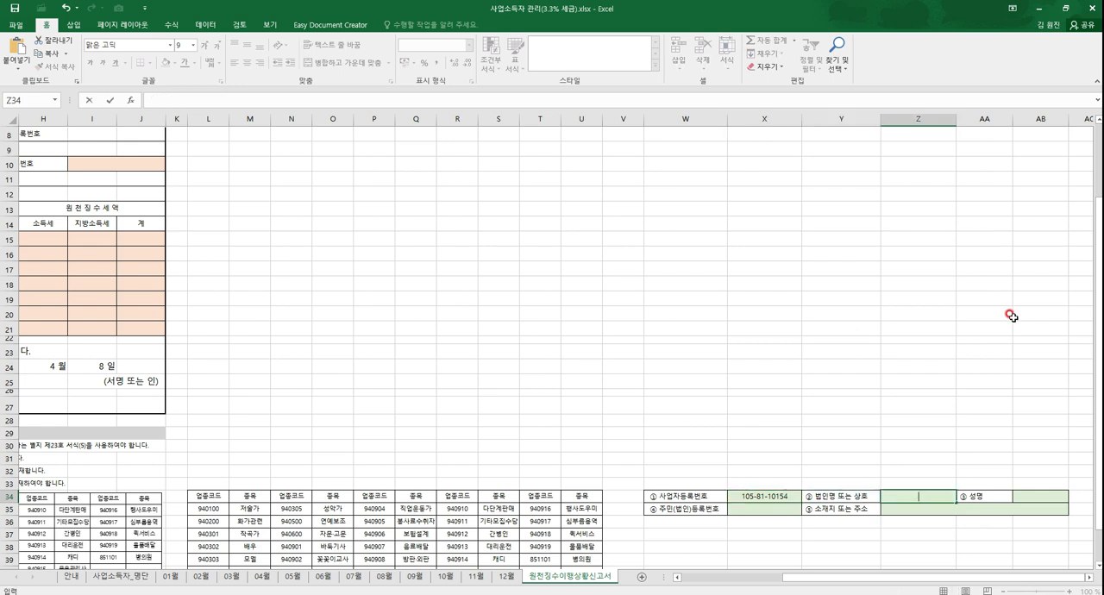
pyautogui.write('ooo')
pyautogui.write('아프트')
pyautogui.press('BackSpace')
pyautogui.press('BackSpace')
pyautogui.write('파트이봊')
pyautogui.press('BackSpace')
pyautogui.press('BackSpace')
pyautogui.write('입주잔')
pyautogui.write('대표회의')
pyautogui.press('Tab')
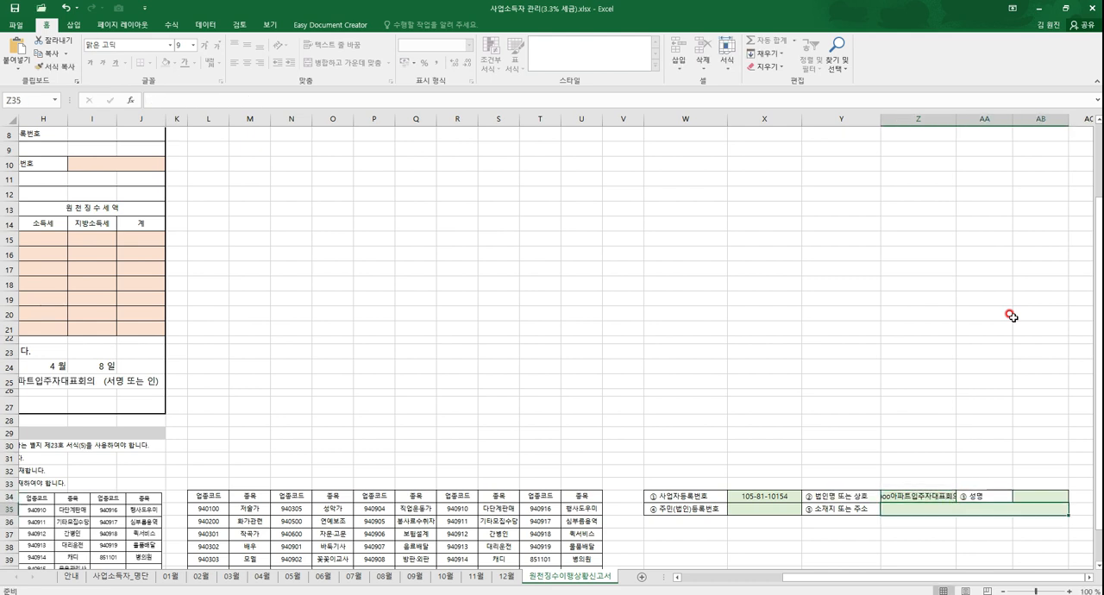
# Step: Enter the representative's full name in the 성명 field of the input table
pyautogui.press('Tab')
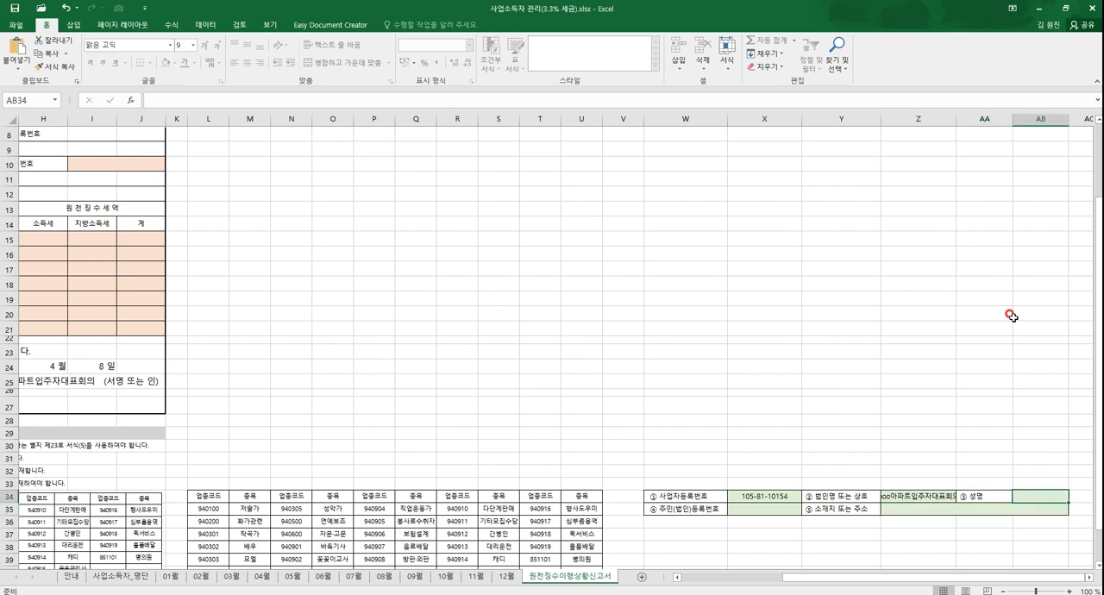
pyautogui.write('세종대ㅇ')
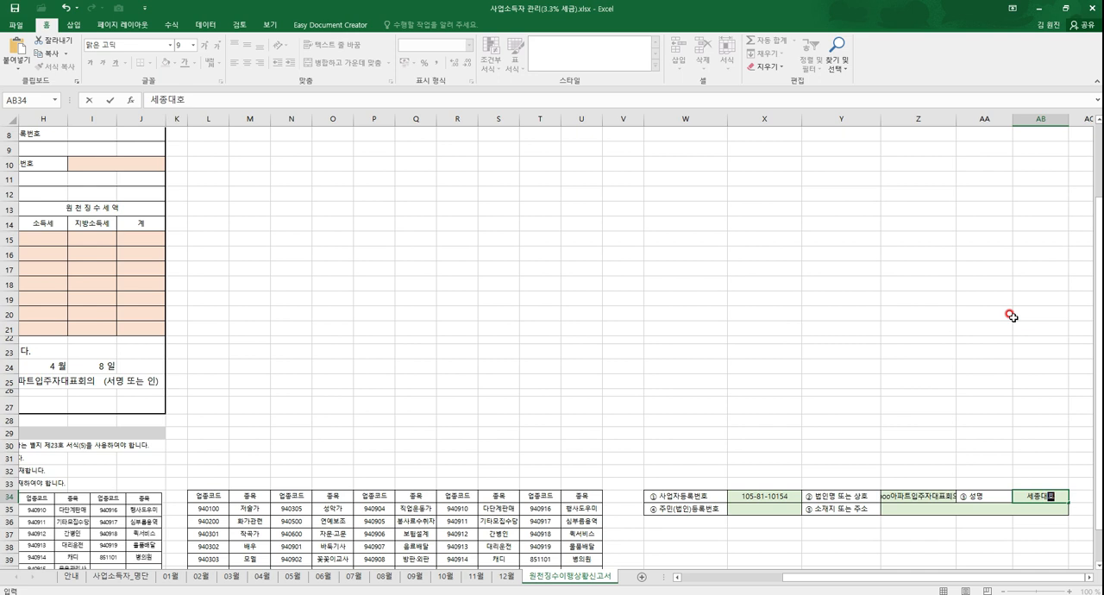
pyautogui.write('ㅏㅇ')
pyautogui.press('Return')
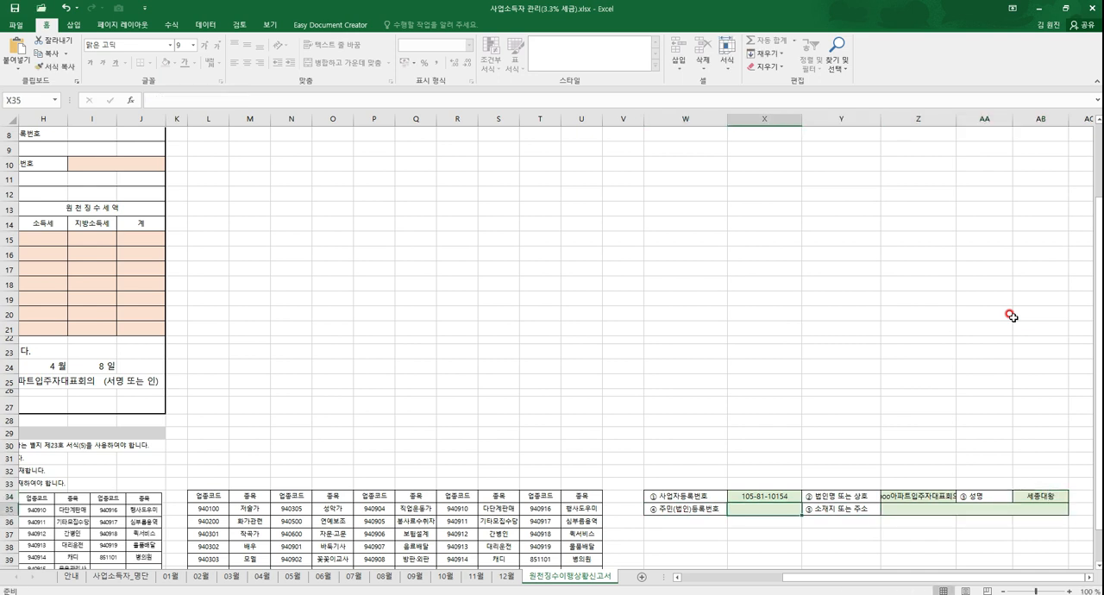
# Step: Leave 주민(법인)등록번호 blank and enter the business's address in the 소재지 또는 주소 field
pyautogui.press('Tab')
pyautogui.press('Tab')
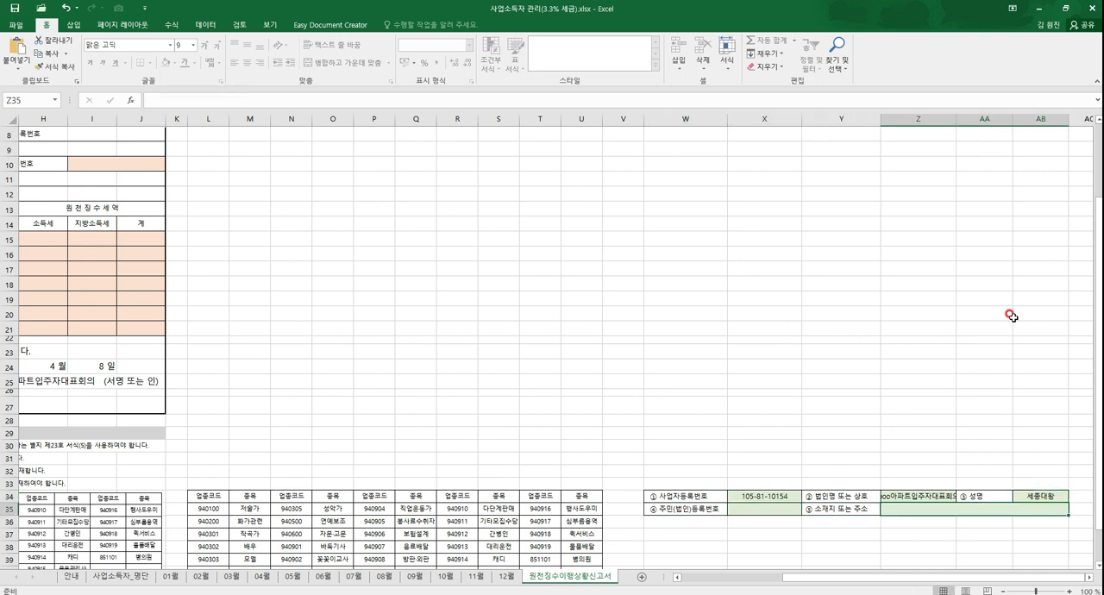
pyautogui.write('서울시 마포구')
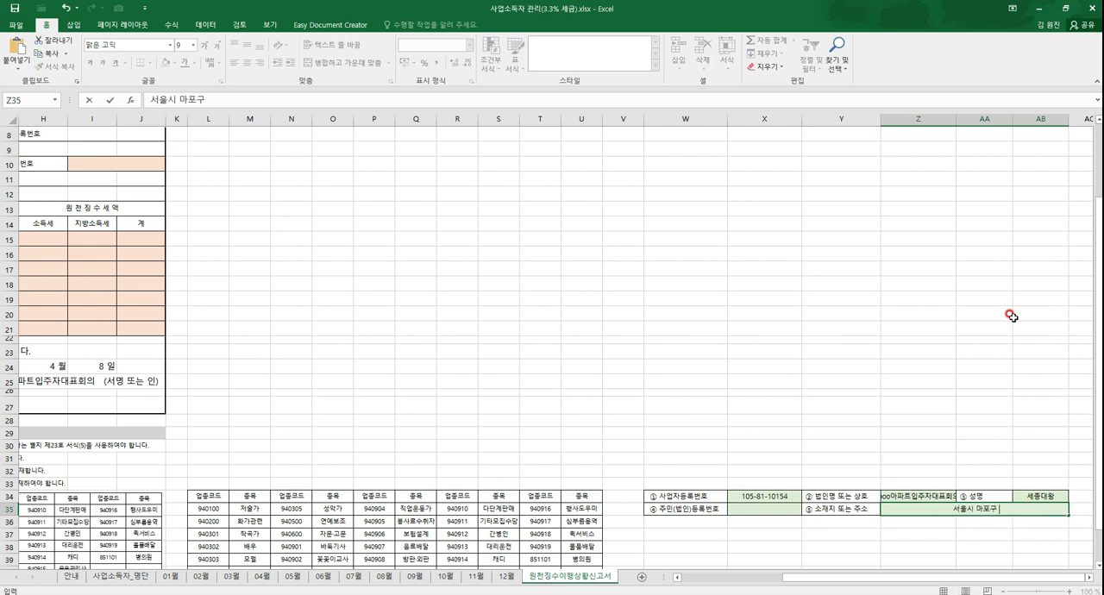
pyautogui.write(' oo동 00길')
pyautogui.press('Return')
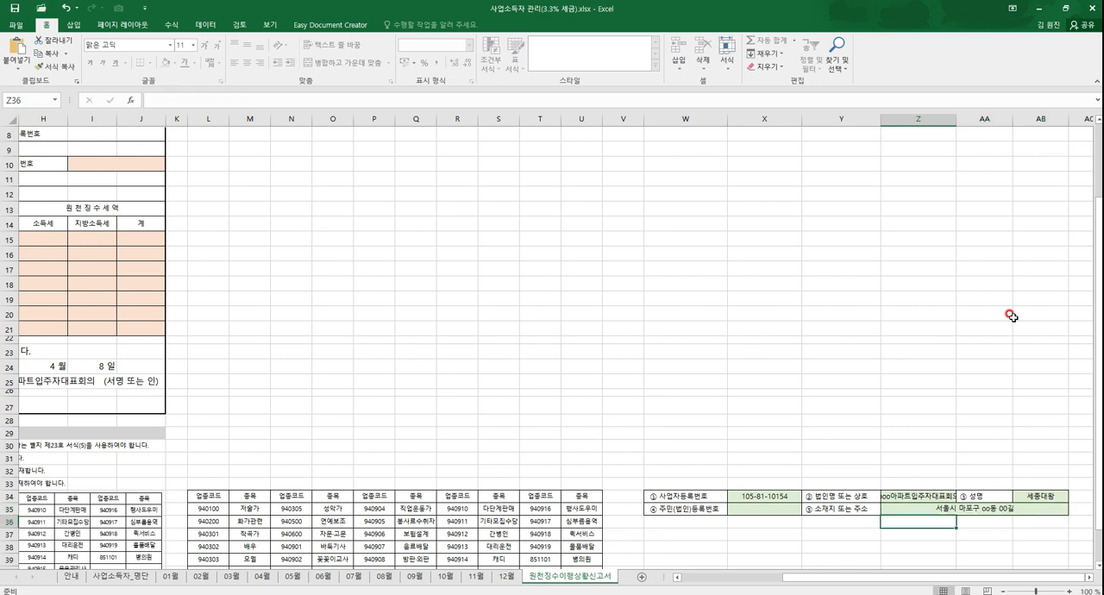
# Step: Check how the entered business details carry over into the 징수의무자 section of the receipt form
pyautogui.click(987, 507)
pyautogui.moveTo(945, 579); pyautogui.dragTo(711, 579)
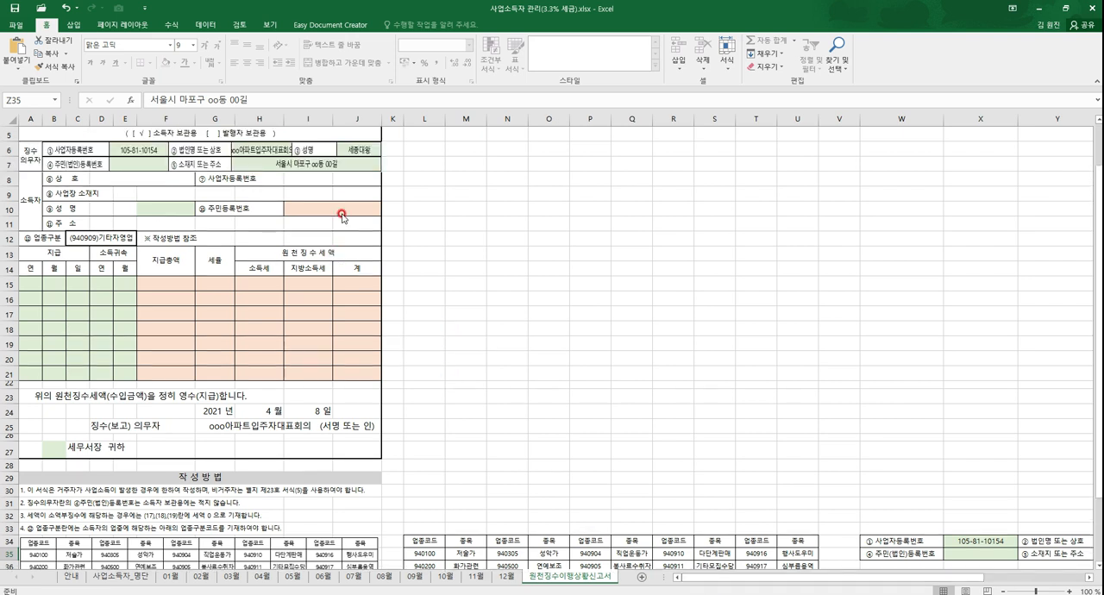
pyautogui.scroll(2, 342, 216)
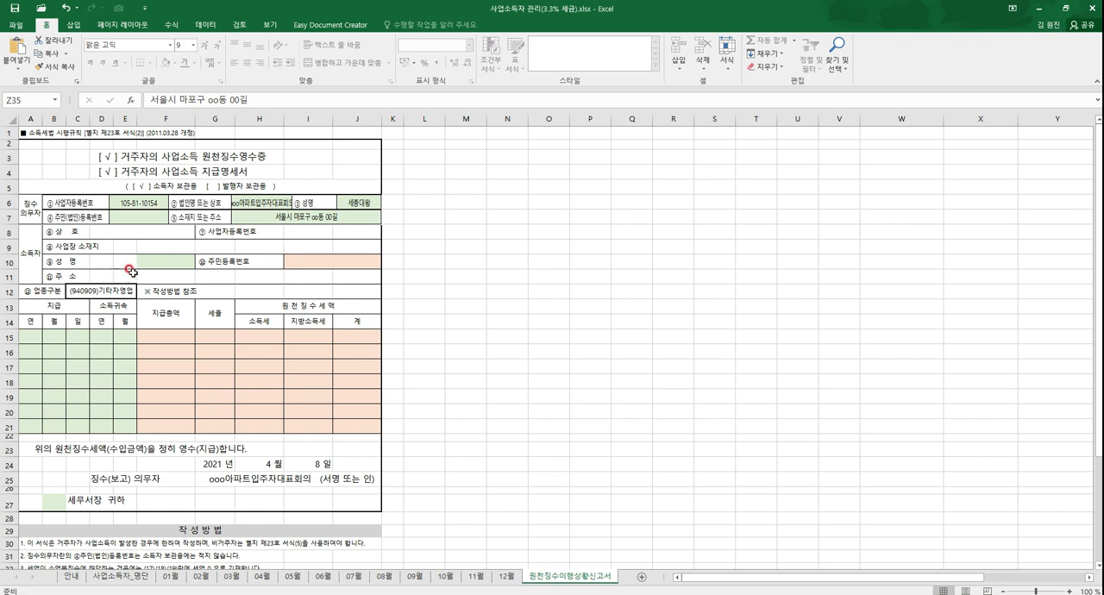
# Step: Consult the 사업소득자_명단 roster and choose its first listed earner in the 소득자 section's 성명 field on the receipt form
pyautogui.click(192, 262)
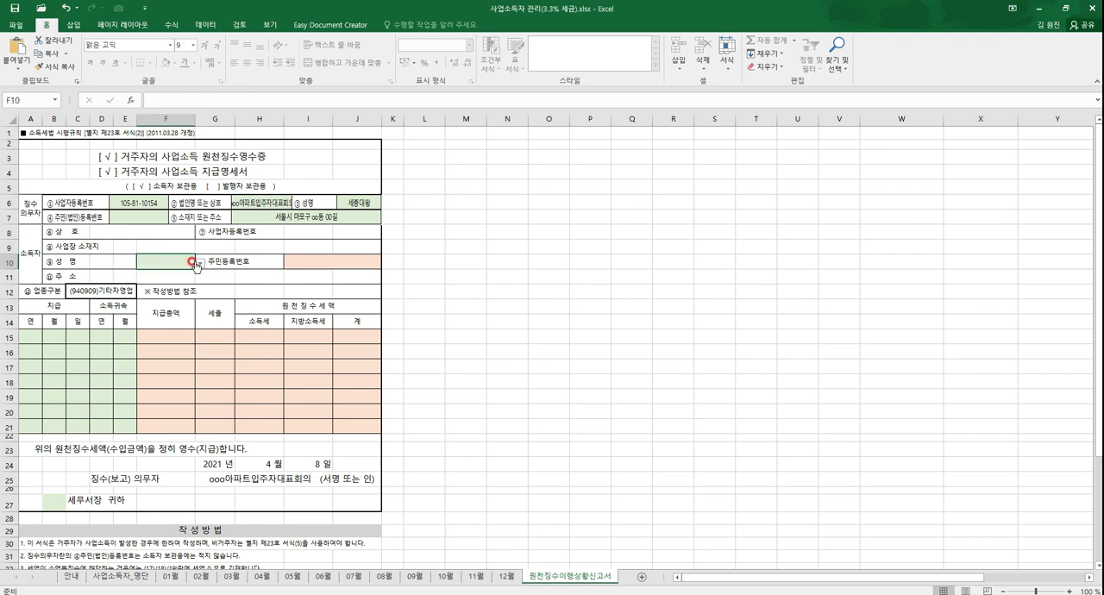
pyautogui.click(199, 262)
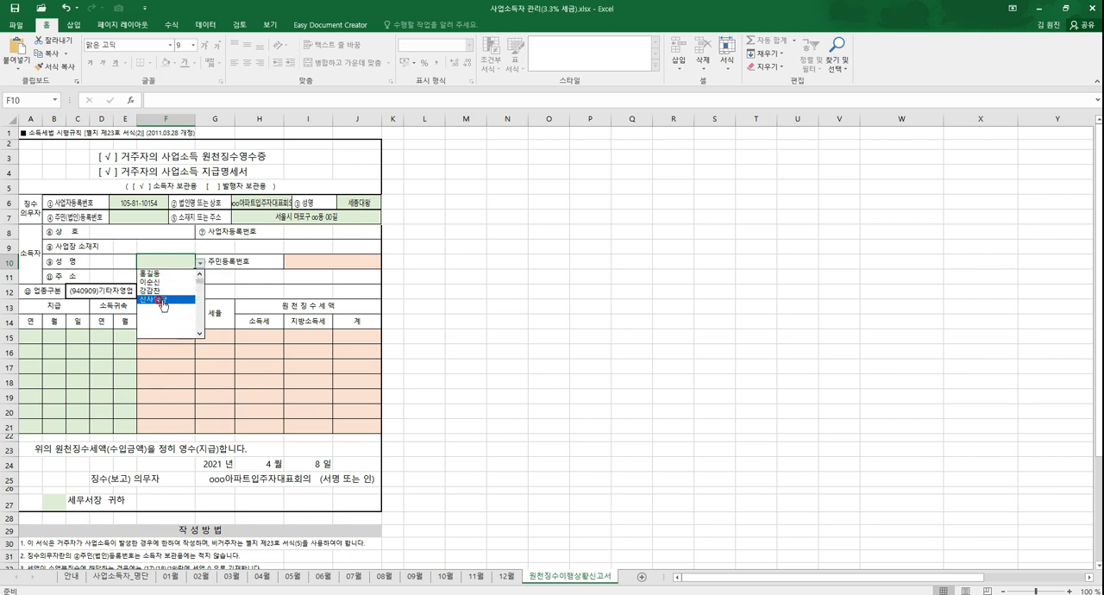
pyautogui.click(190, 388)
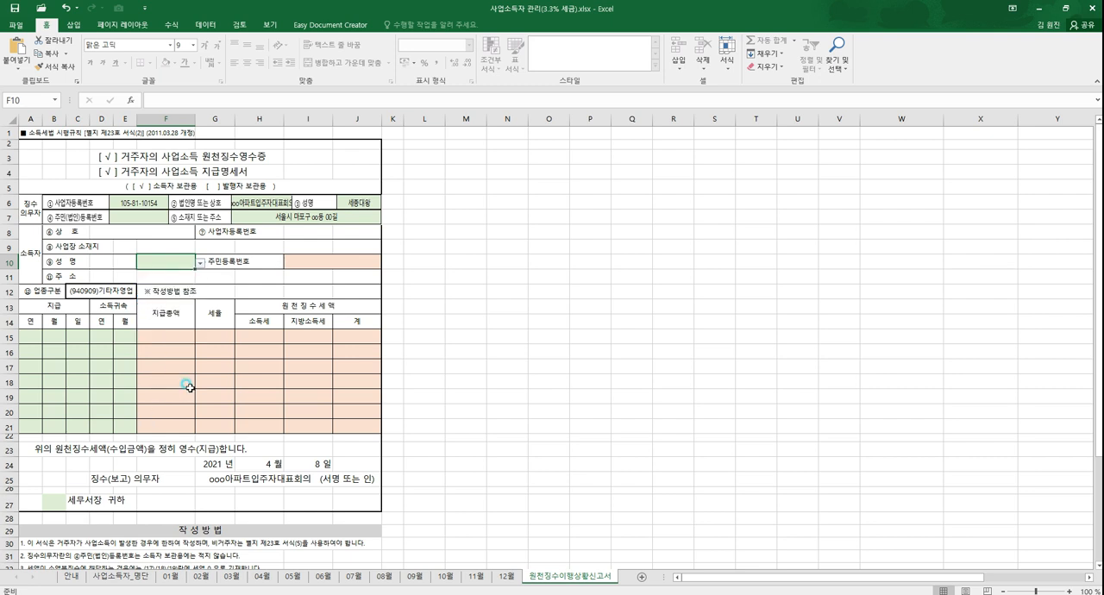
pyautogui.click(123, 582)
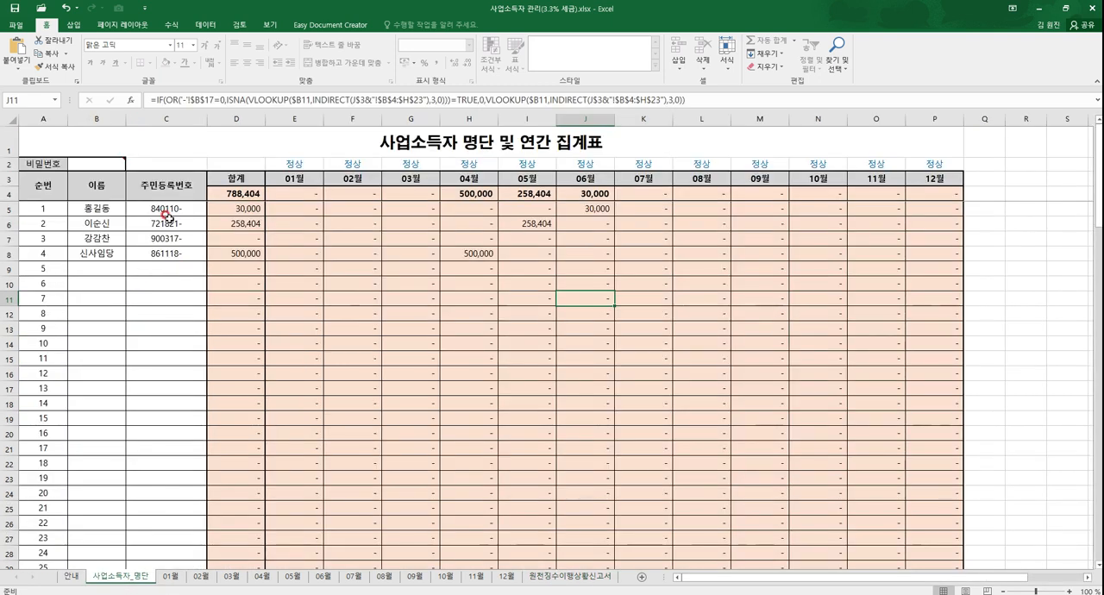
pyautogui.click(575, 577)
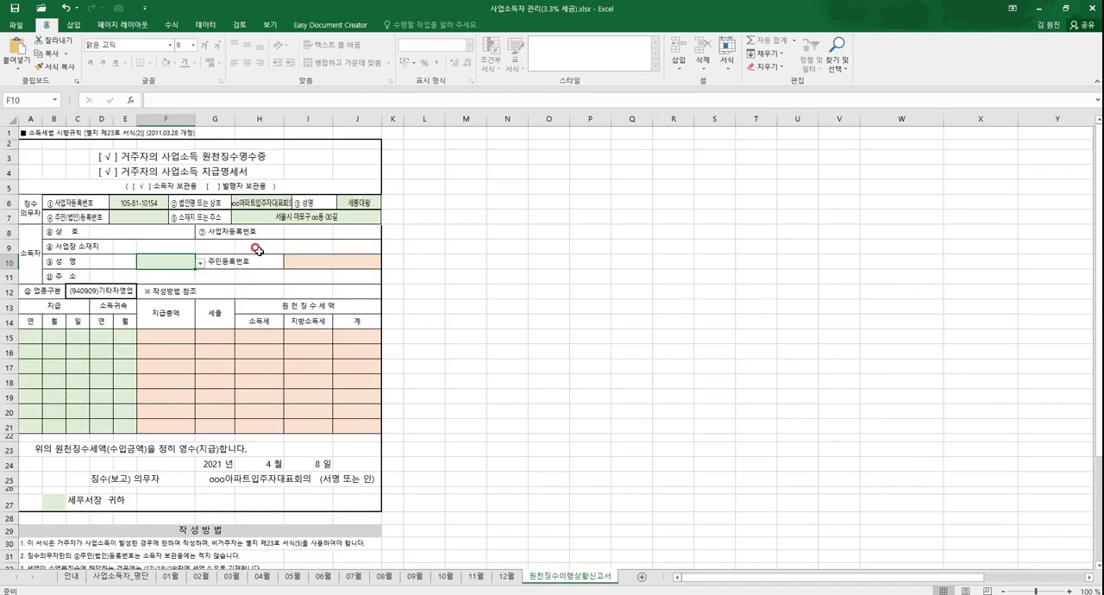
pyautogui.click(199, 263)
pyautogui.click(160, 274)
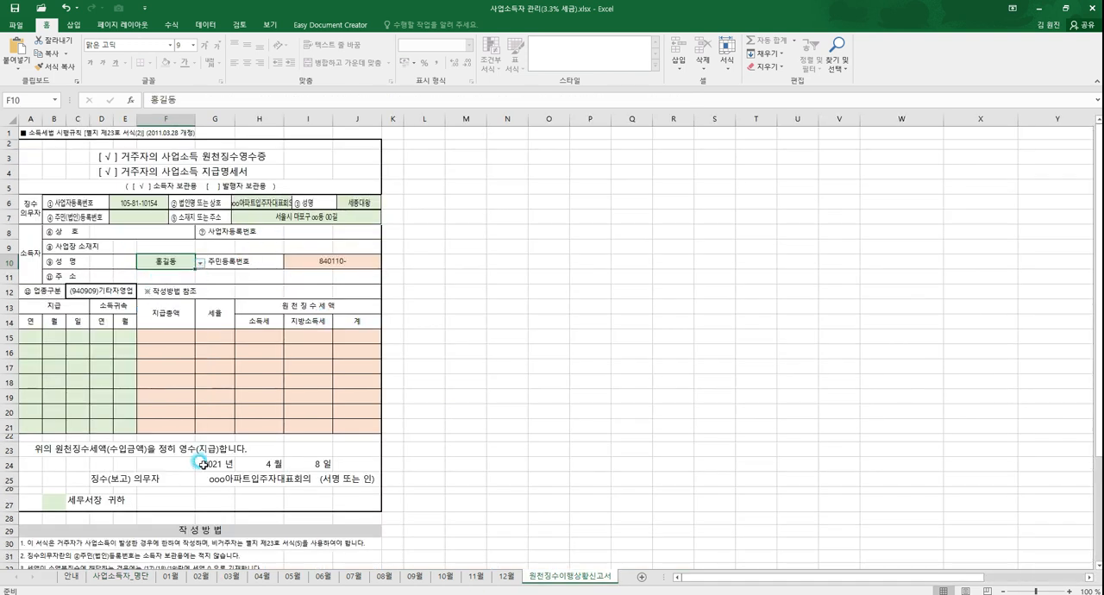
# Step: Check the 주민등록번호 lookup on the receipt form against the 사업소득자_명단 roster
pyautogui.click(358, 261)
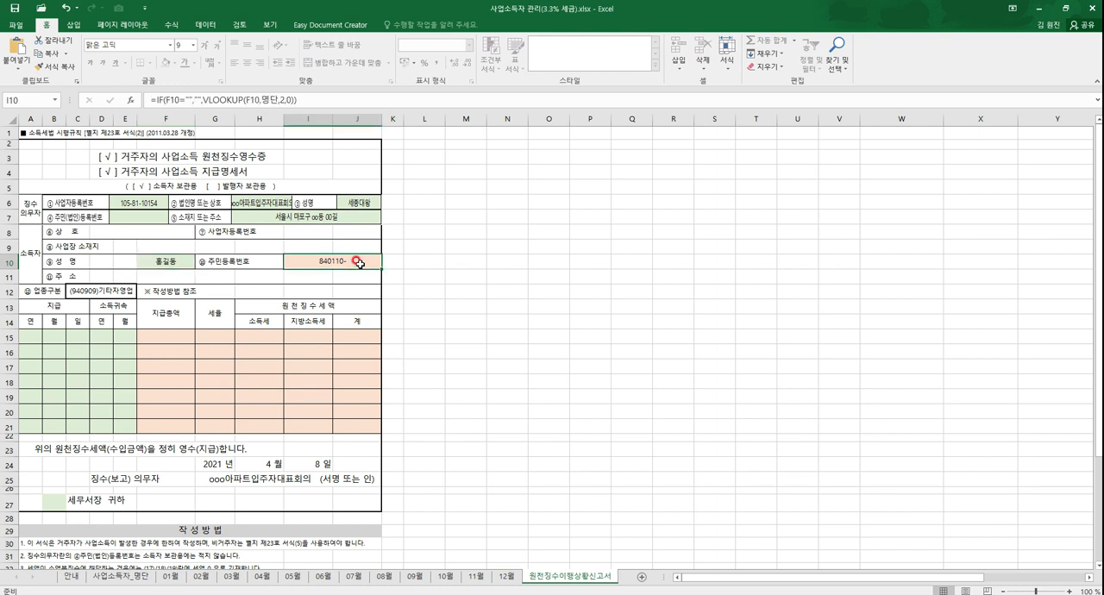
pyautogui.click(121, 576)
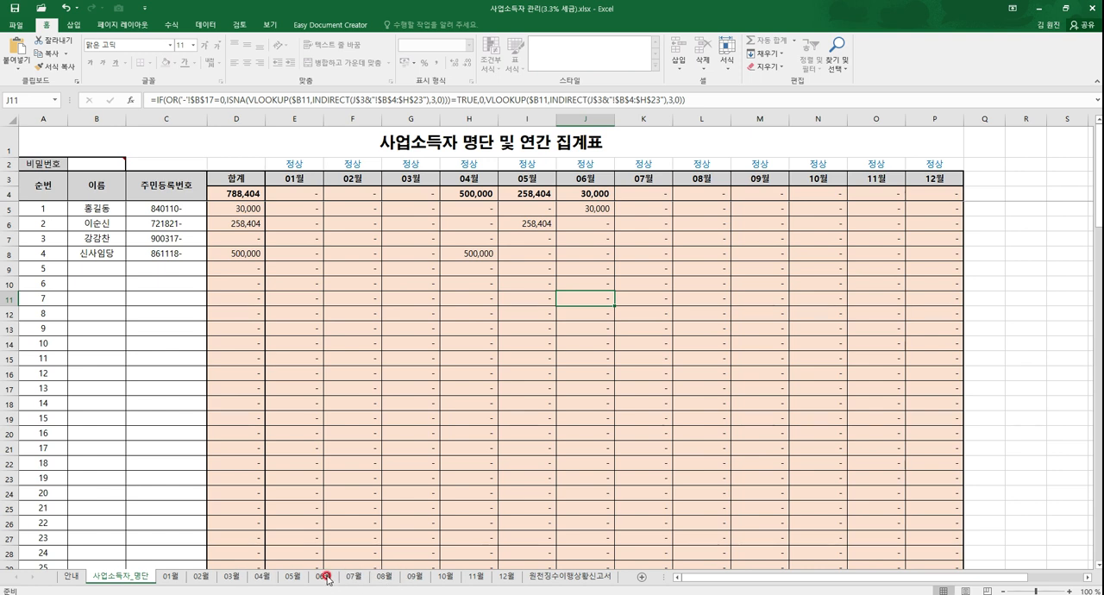
pyautogui.click(563, 576)
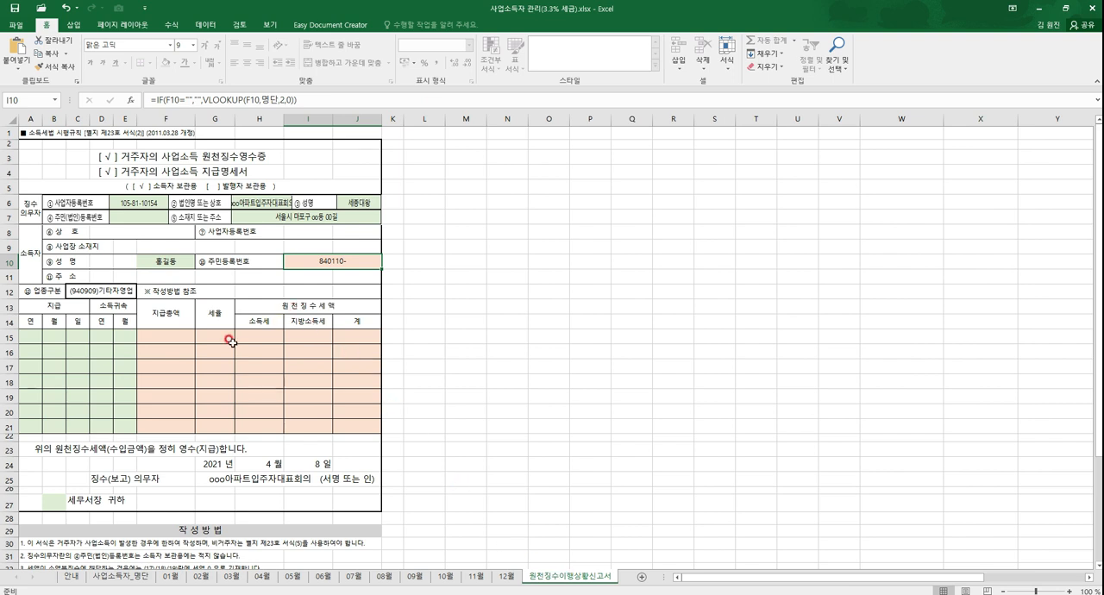
# Step: Look up the chosen earner's payment month in the roster and enter 2021, 6, 10 as the 지급 date in the first payment row
pyautogui.click(28, 337)
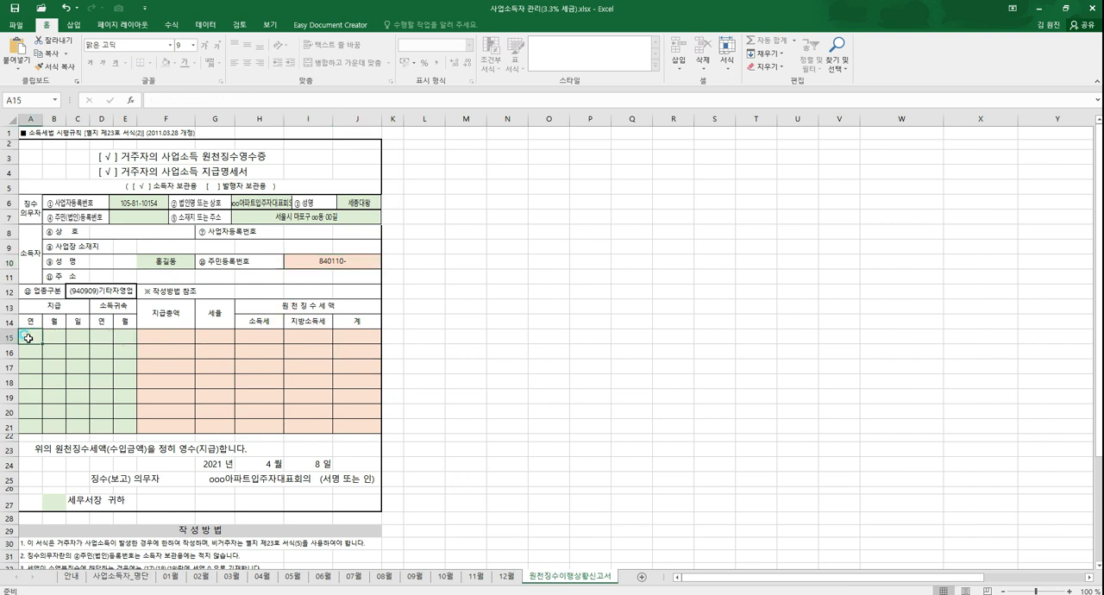
pyautogui.click(127, 576)
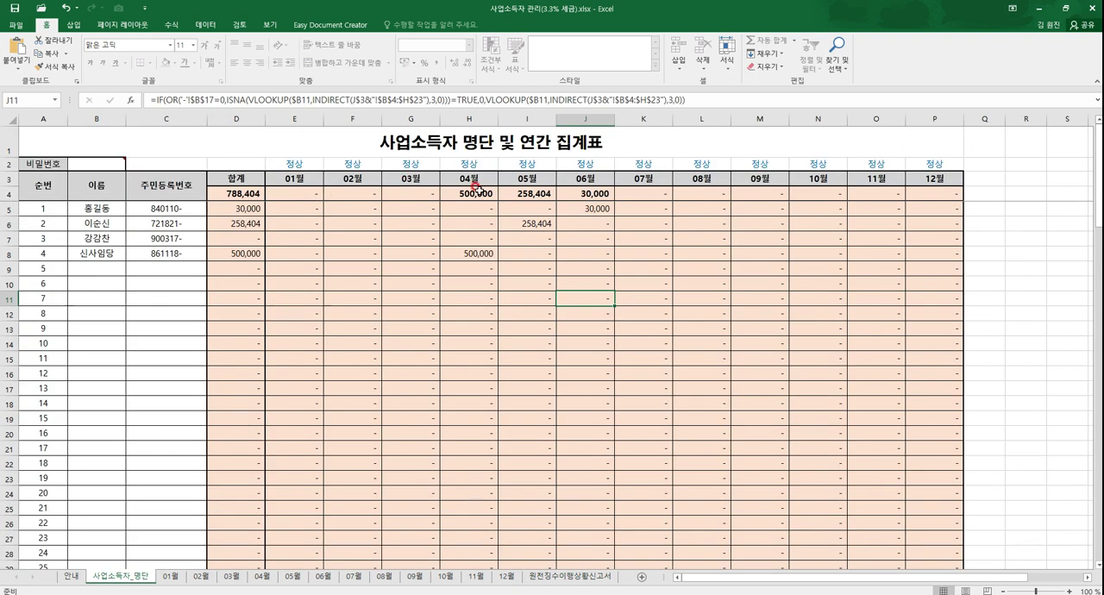
pyautogui.click(593, 208)
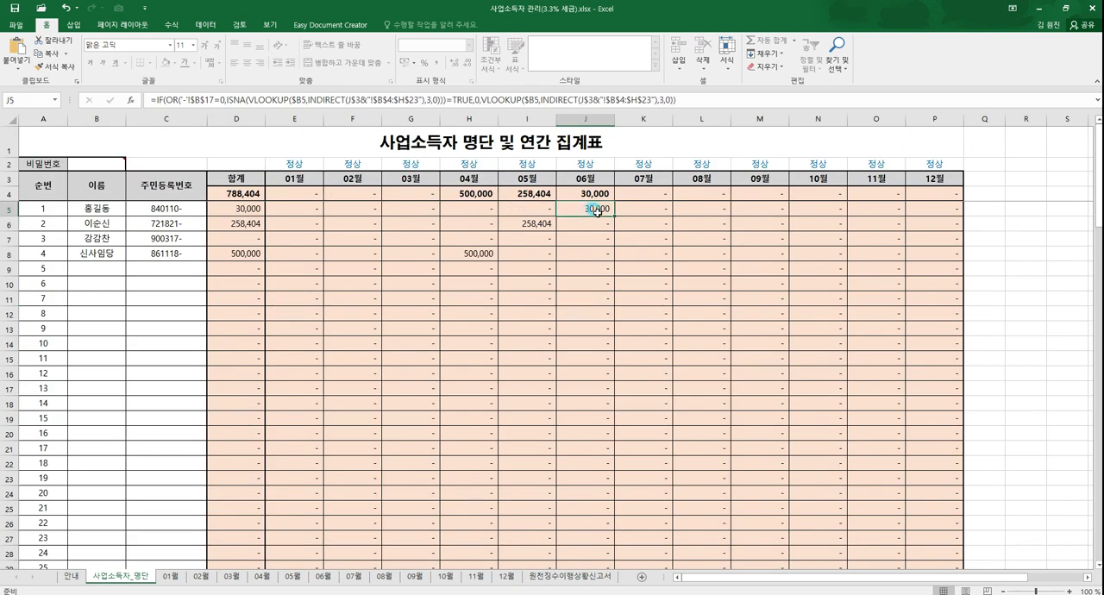
pyautogui.click(536, 576)
pyautogui.write('2021')
pyautogui.press('Tab')
pyautogui.write('6')
pyautogui.press('Tab')
pyautogui.write('10')
pyautogui.press('Tab')
# Step: Enter 2021 and 6 as the 소득귀속 year and month in the first payment row
pyautogui.write('20')
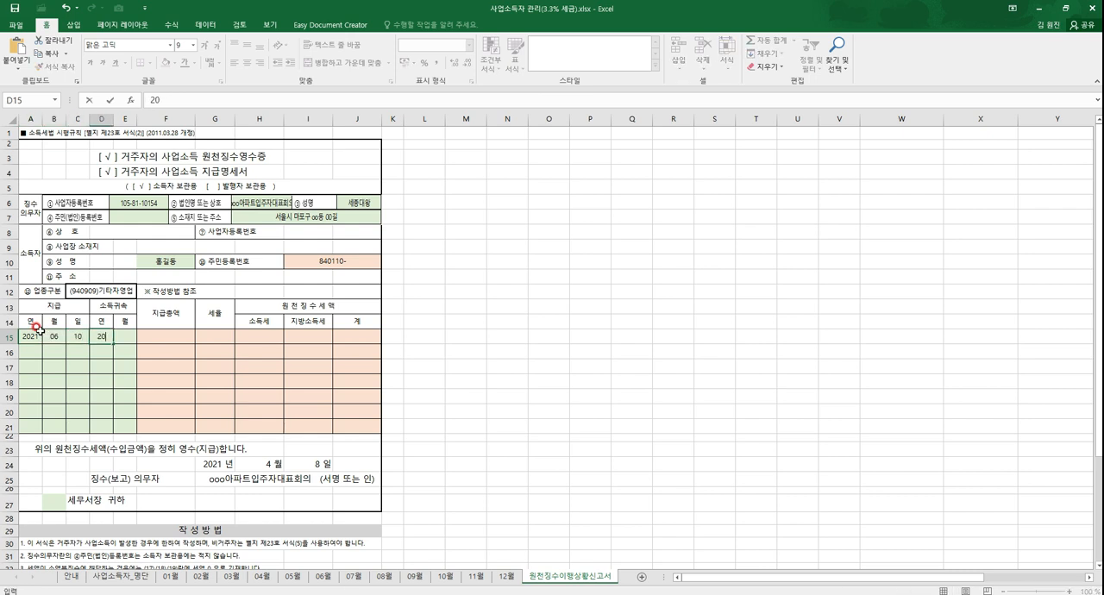
pyautogui.write('21')
pyautogui.press('Tab')
pyautogui.write('6')
pyautogui.press('Down')
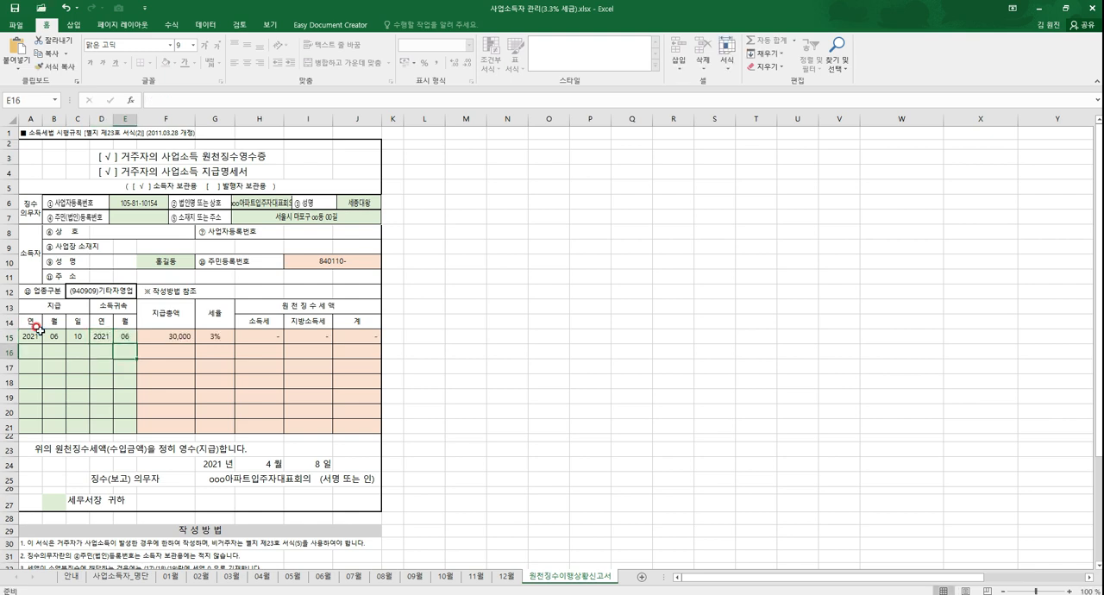
# Step: Examine the automatically calculated payment and tax columns and the 소득귀속 month column they depend on
pyautogui.moveTo(173, 337); pyautogui.dragTo(348, 420)
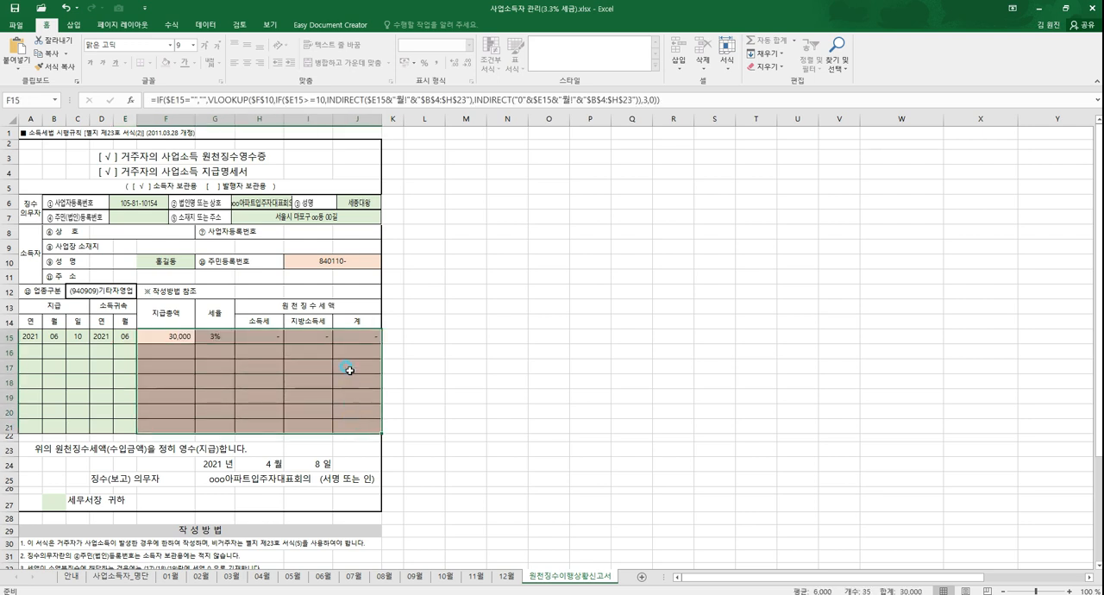
pyautogui.click(309, 384)
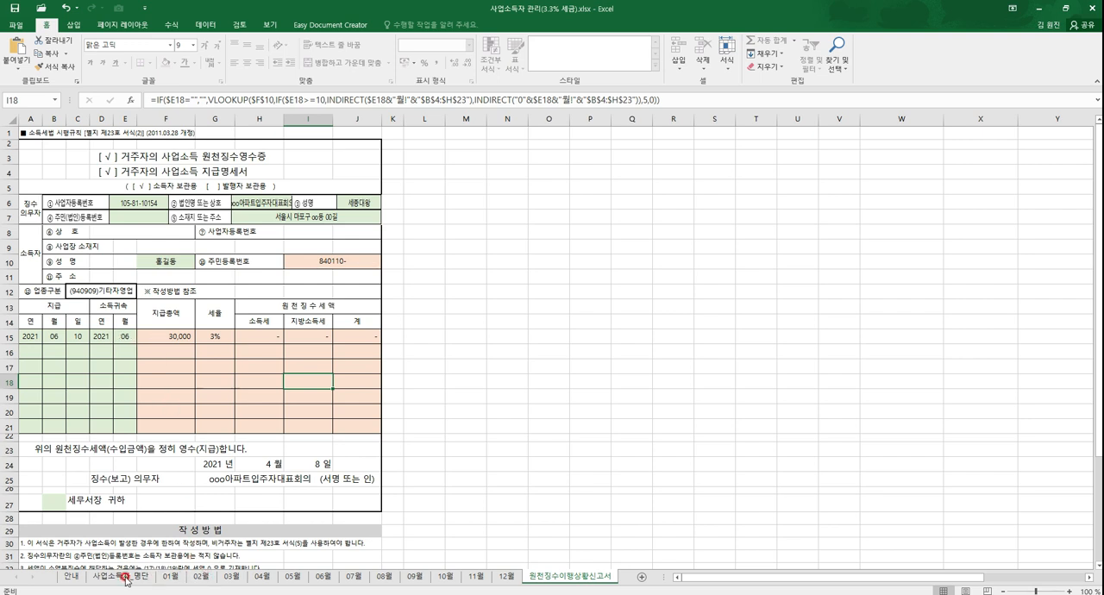
pyautogui.click(121, 336)
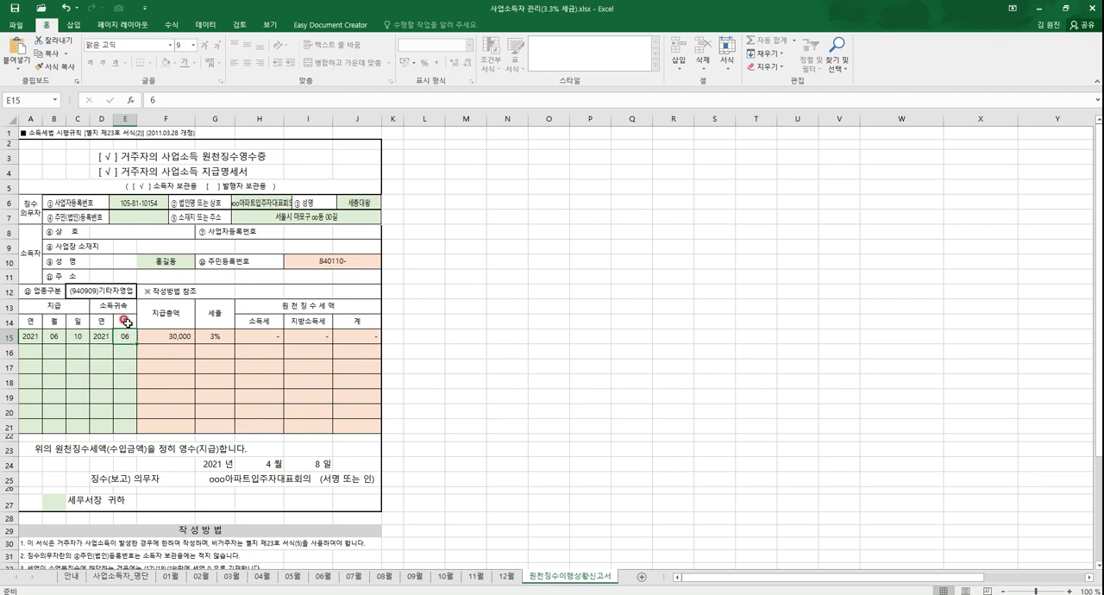
pyautogui.moveTo(121, 337); pyautogui.dragTo(125, 426)
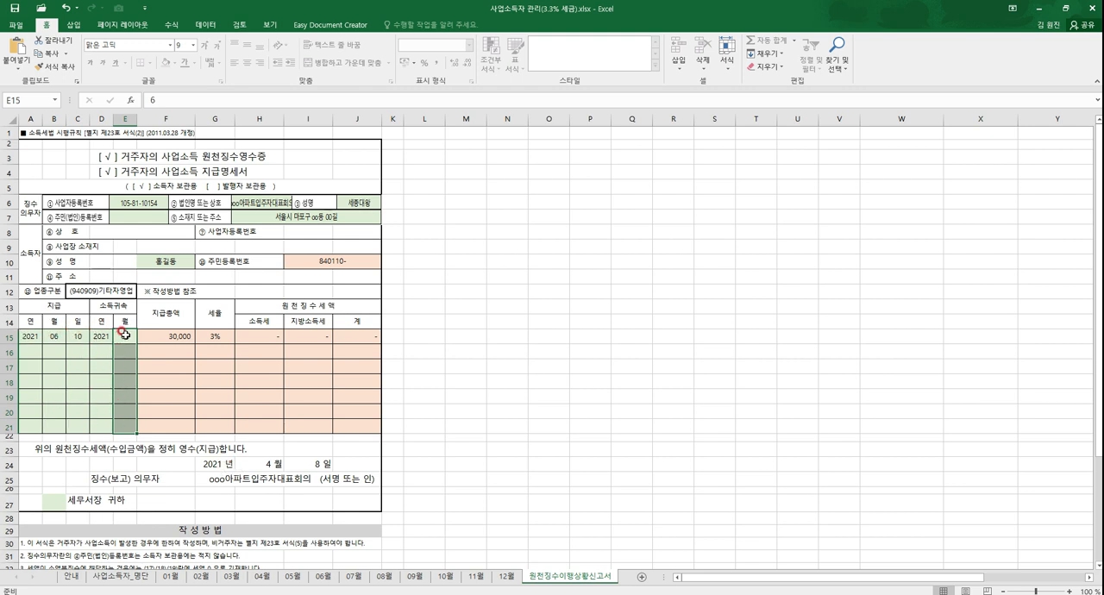
# Step: Compare the chosen earner's payment on the 06월 sheet with the annual summary in 사업소득자_명단
pyautogui.click(323, 577)
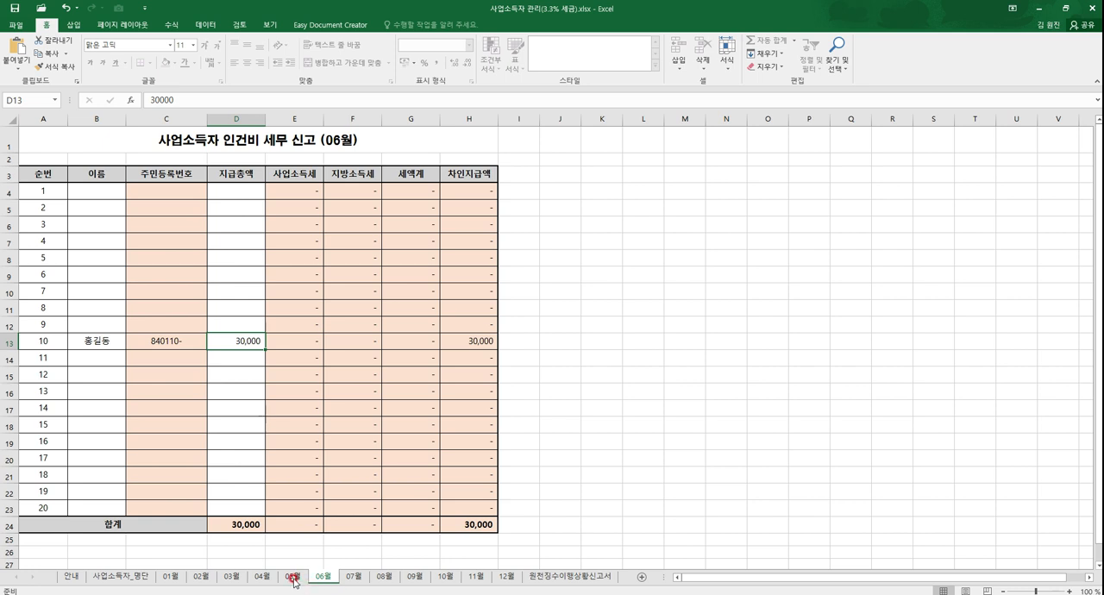
pyautogui.click(135, 578)
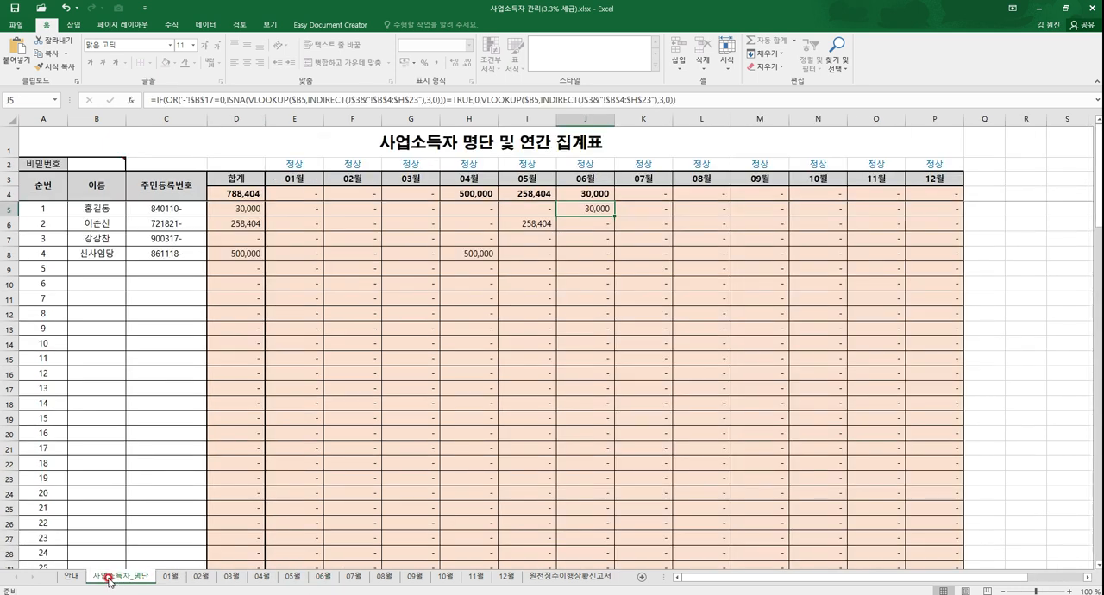
pyautogui.click(323, 577)
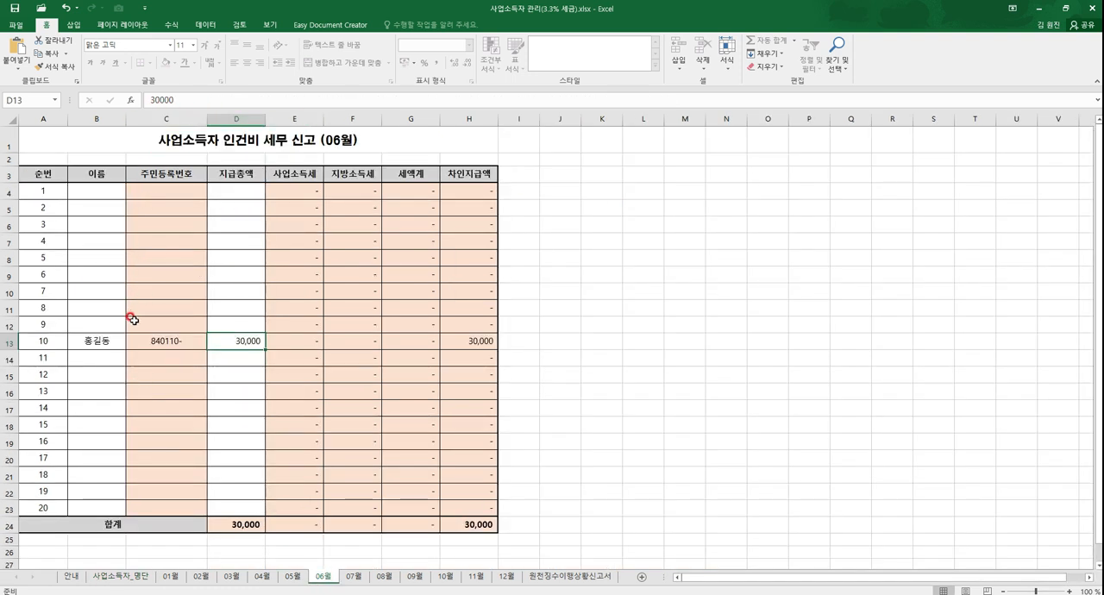
# Step: Record a payment of 800,000 to the same earner in line 3 of the 09월 sheet
pyautogui.click(414, 577)
pyautogui.click(88, 218)
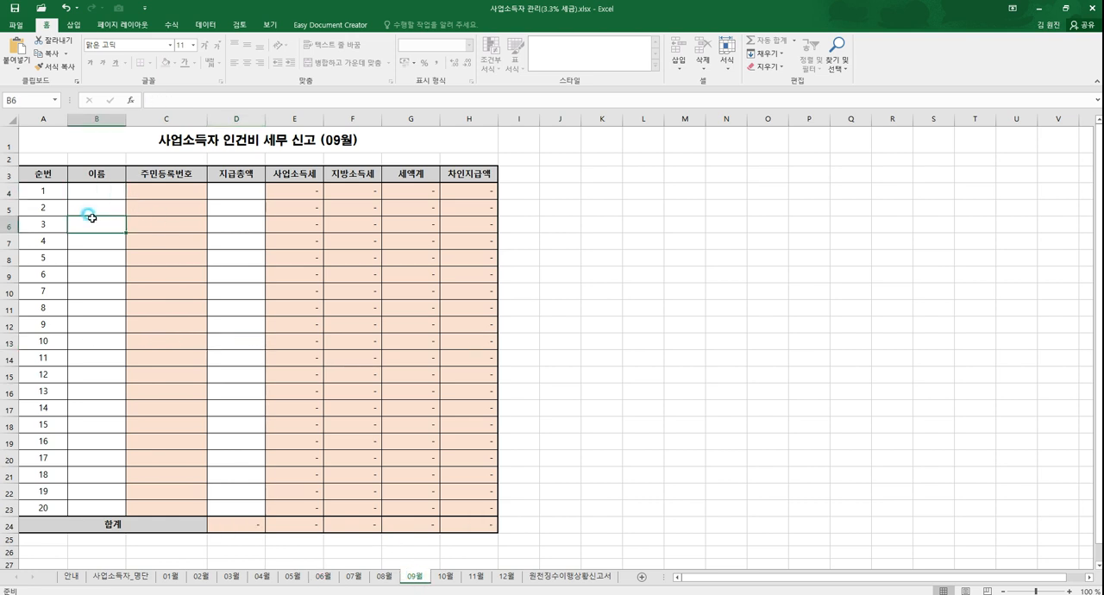
pyautogui.write('홍길동')
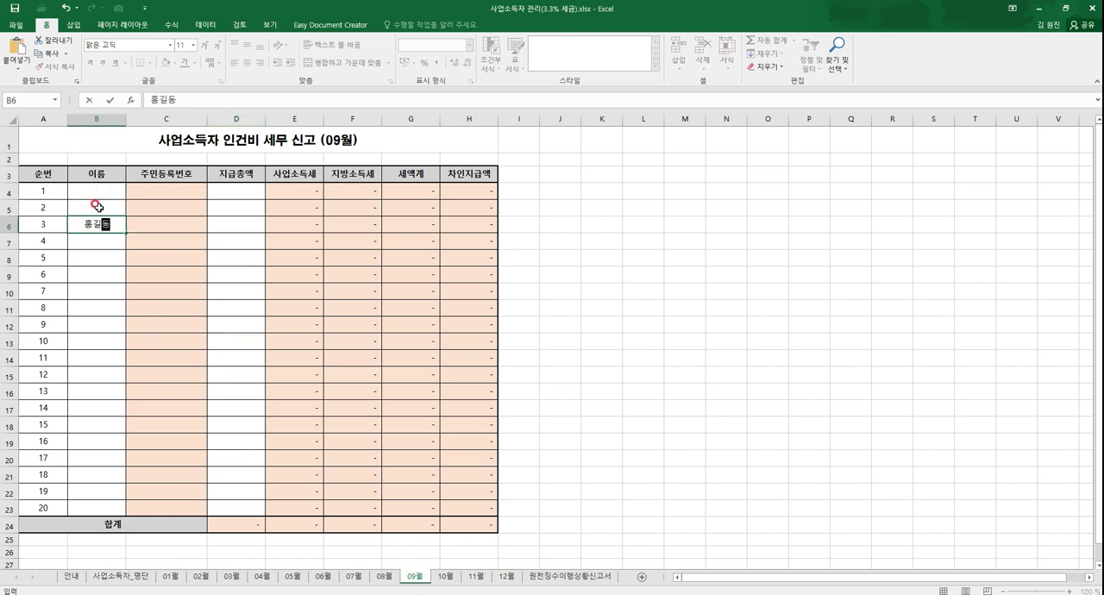
pyautogui.press('Tab')
pyautogui.press('Tab')
pyautogui.press('Up')
pyautogui.press('Right')
pyautogui.press('Right')
pyautogui.press('Right')
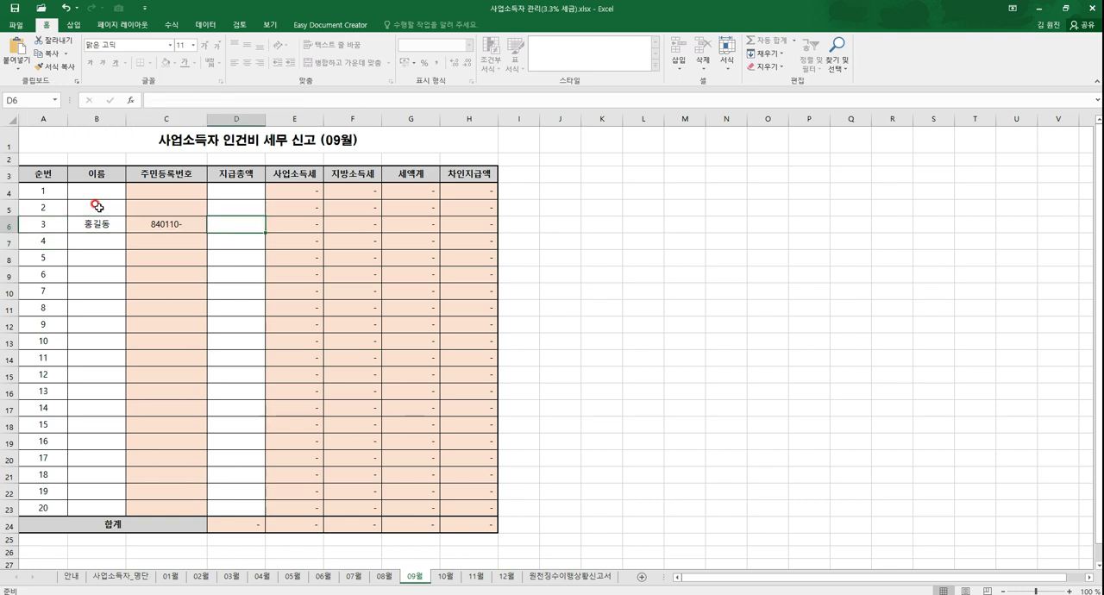
pyautogui.write('800,000')
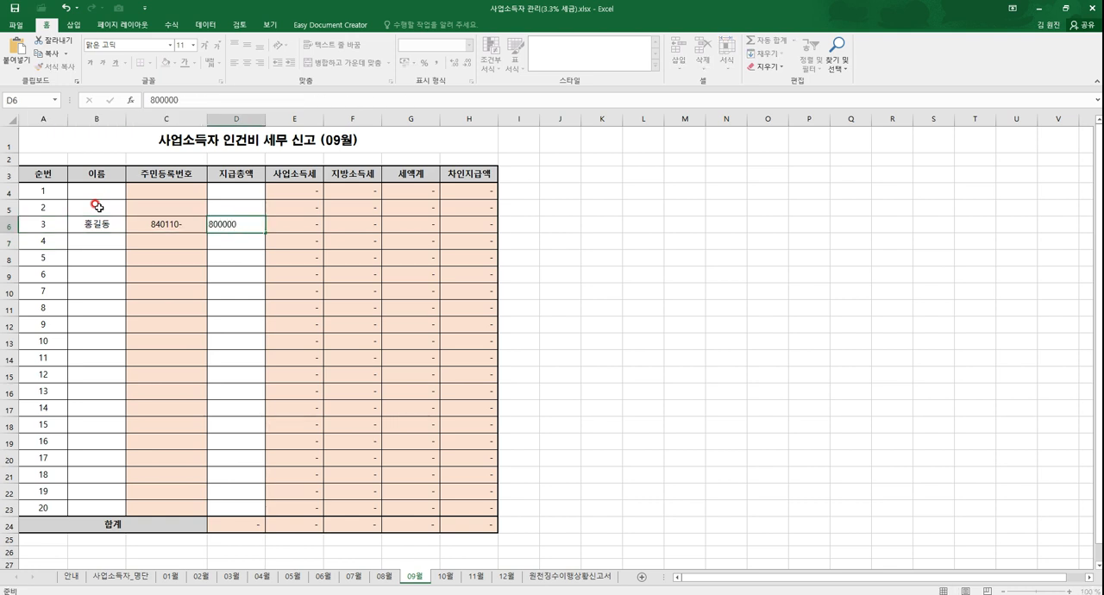
pyautogui.press('Return')
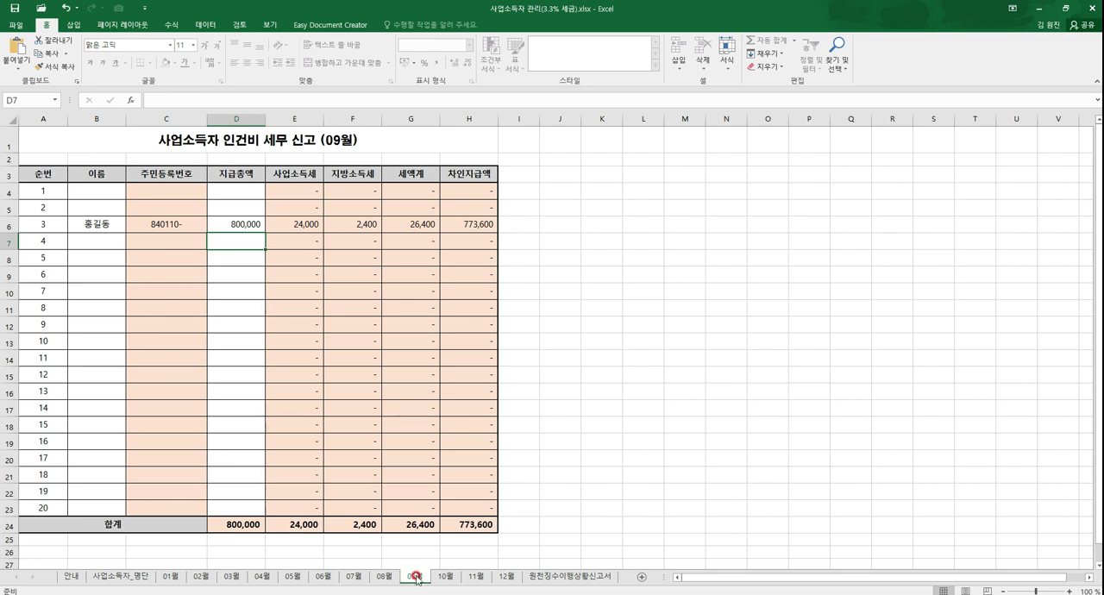
# Step: Enter 09 as the 소득귀속 month in the second payment row of the 원천징수이행상황신고서 receipt form
pyautogui.click(586, 581)
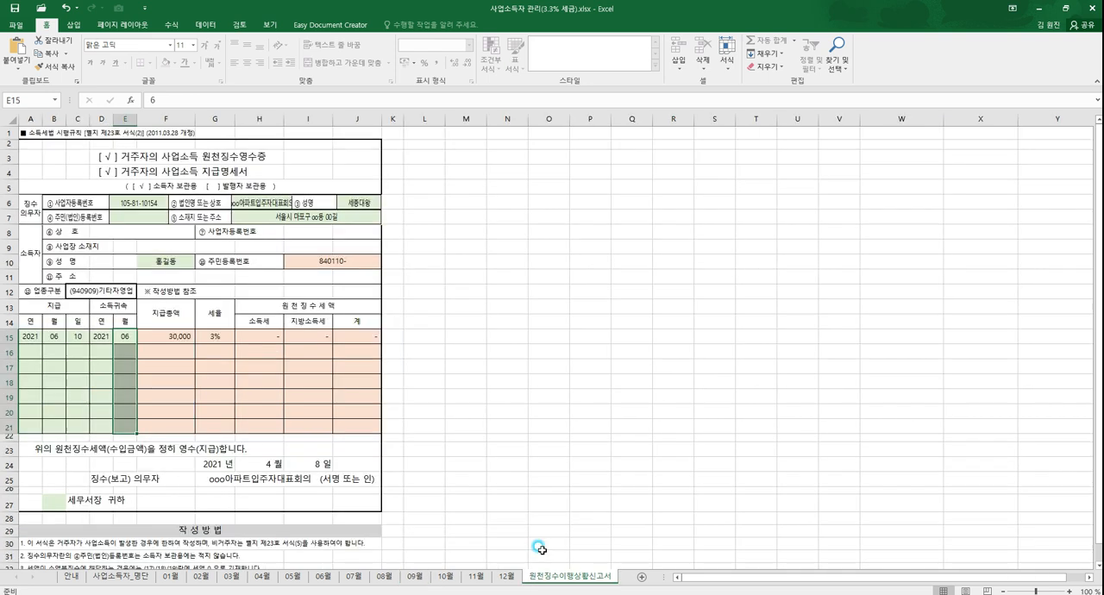
pyautogui.click(29, 349)
pyautogui.click(119, 352)
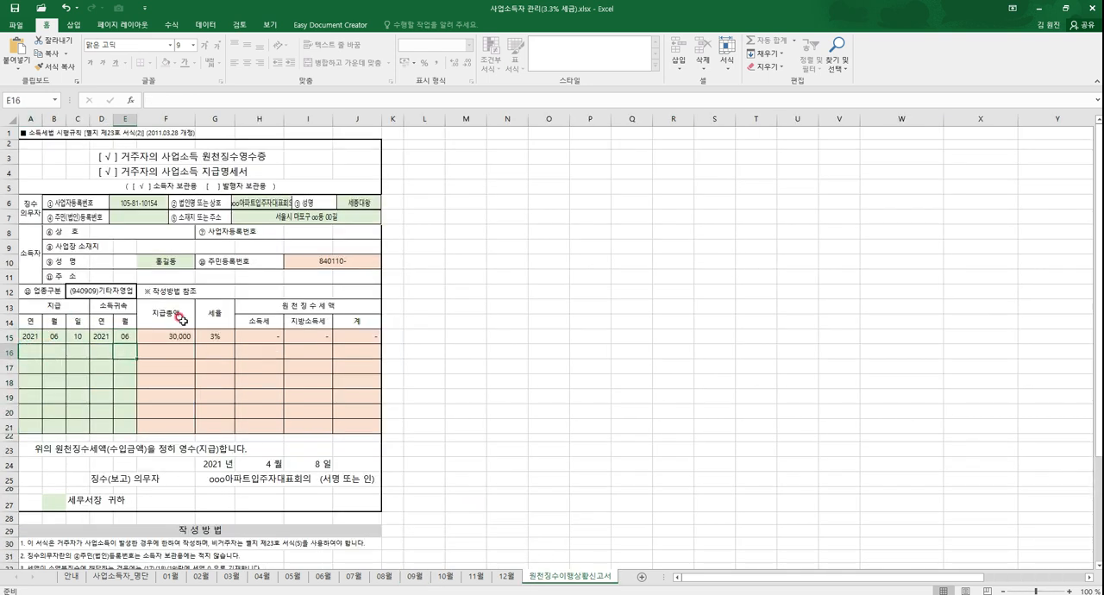
pyautogui.write('09')
pyautogui.press('Return')
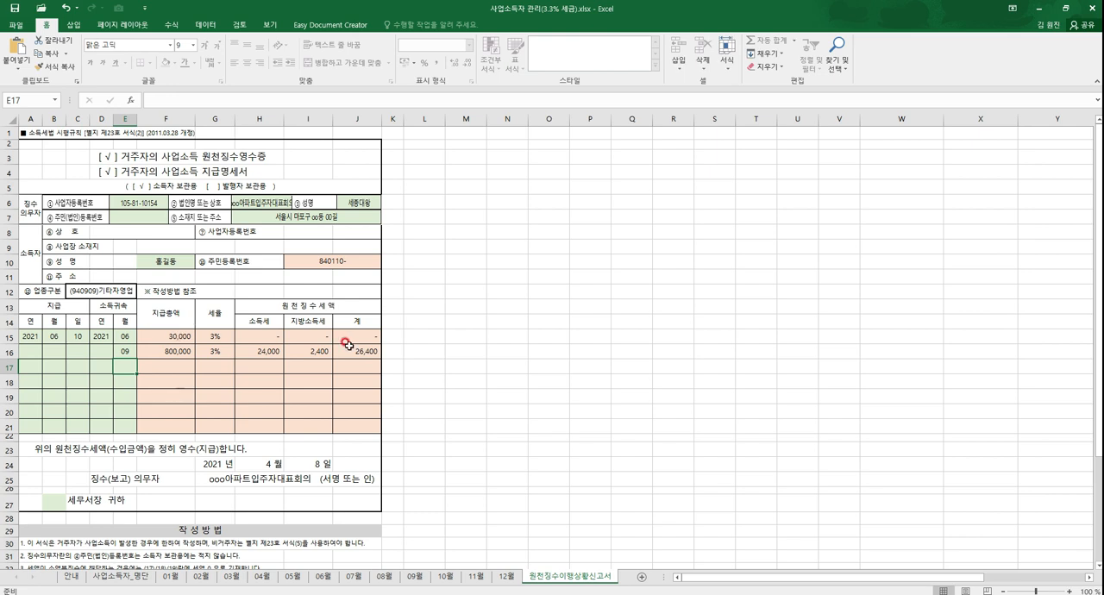
# Step: Complete the second payment row with the 지급 date 2021, 09, 05 and the 소득귀속 year 2021
pyautogui.click(26, 350)
pyautogui.write('20')
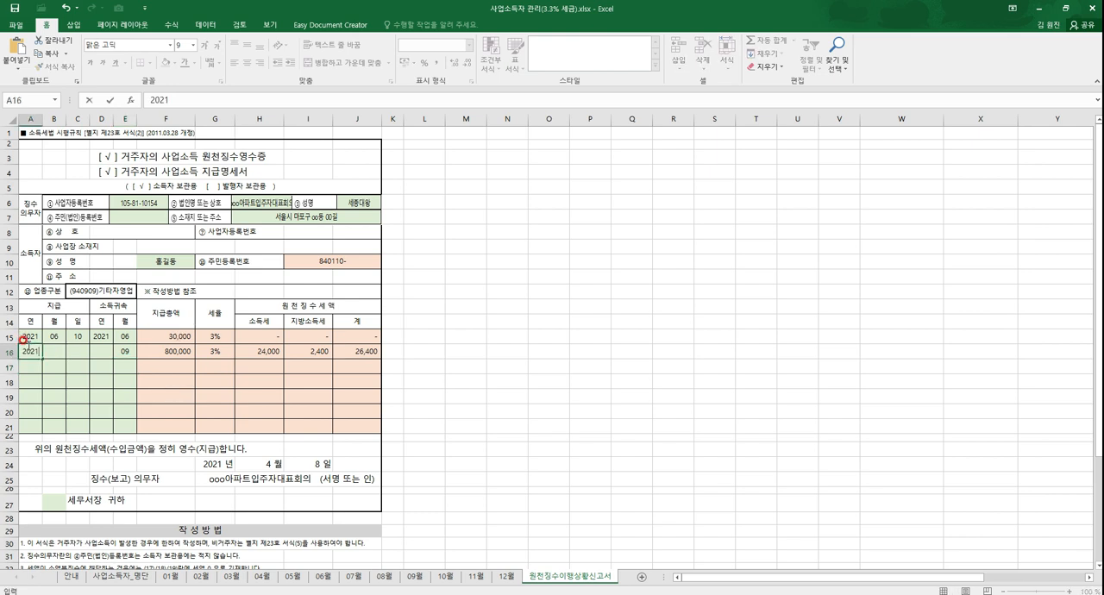
pyautogui.write('21')
pyautogui.press('Tab')
pyautogui.press('Tab')
pyautogui.write('5')
pyautogui.press('Tab')
pyautogui.write('2021')
pyautogui.press('Down')
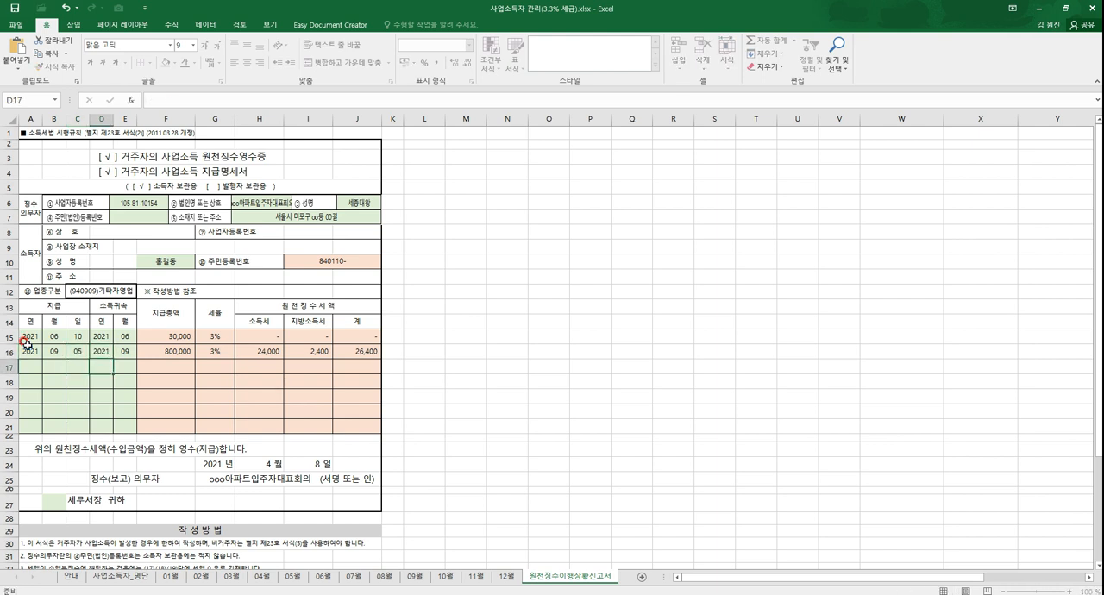
# Step: Review the 지급 and 소득귀속 columns, the second row's 지급총액 formula and the earner's 성명 field
pyautogui.moveTo(23, 317); pyautogui.dragTo(73, 419)
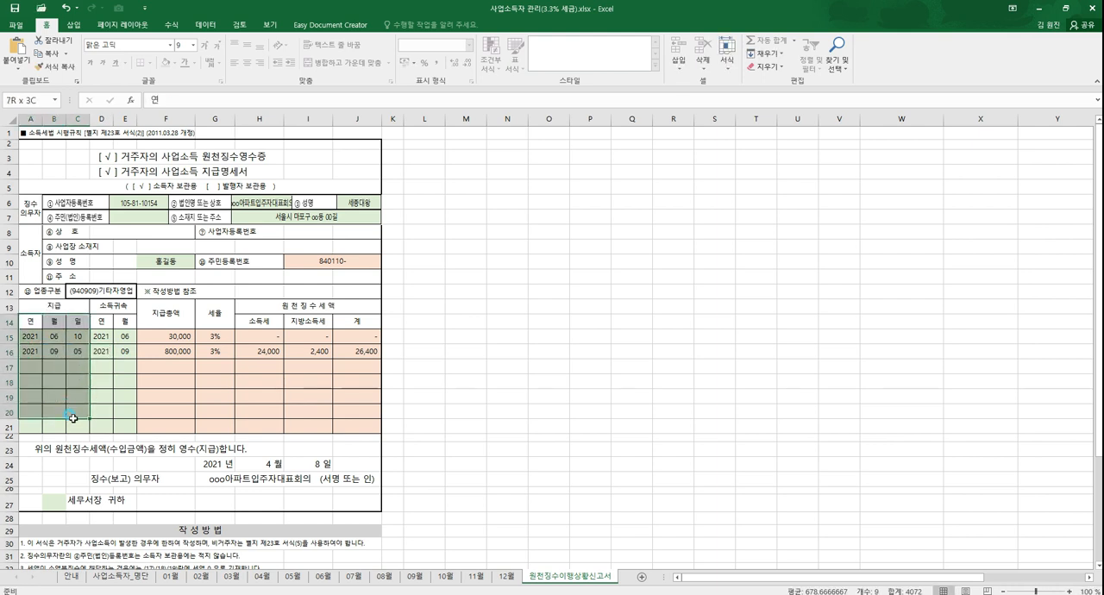
pyautogui.moveTo(101, 319); pyautogui.dragTo(123, 434)
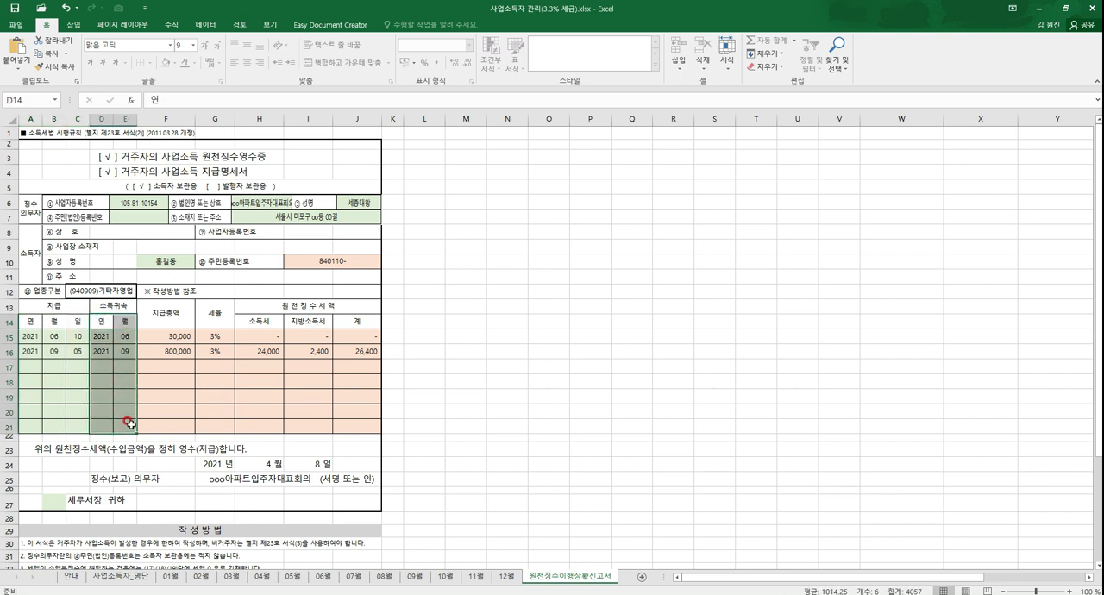
pyautogui.click(178, 351)
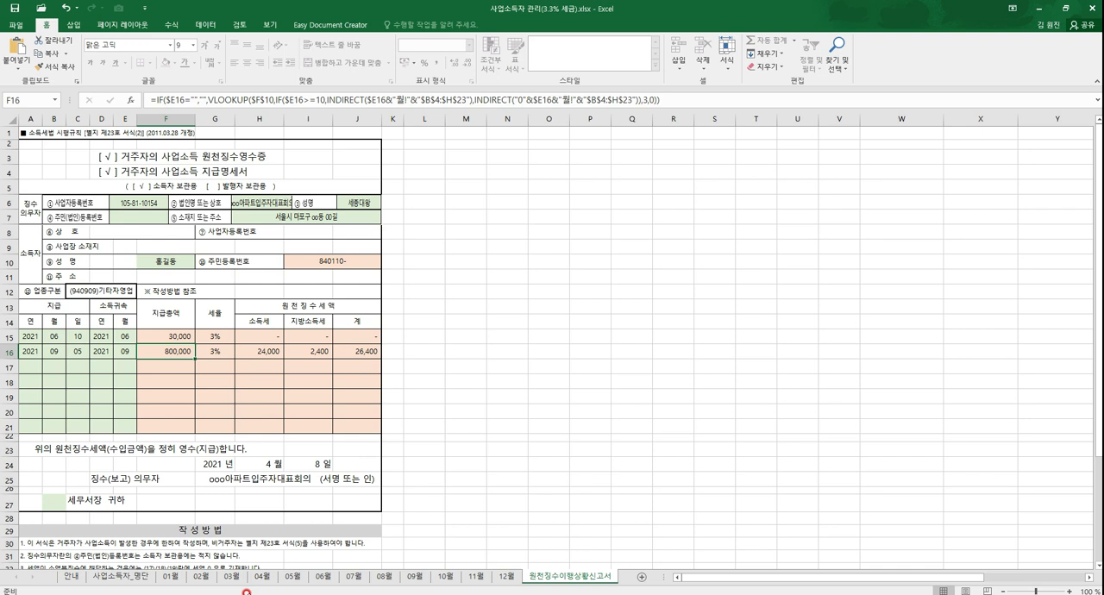
pyautogui.click(189, 267)
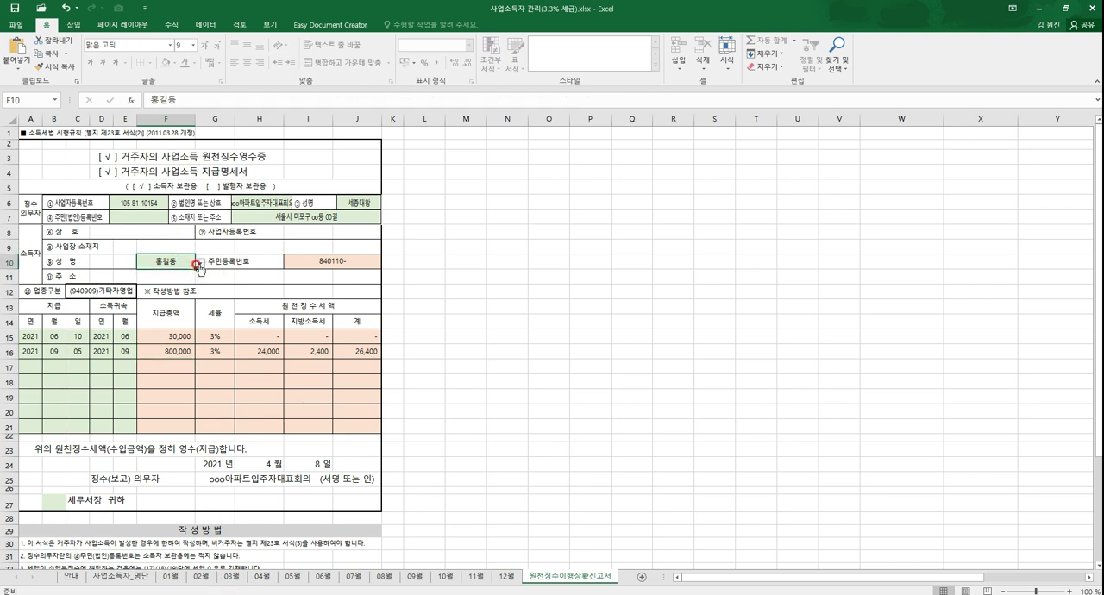
# Step: Select the fourth listed earner in the receipt's 성명 field and check the 06월, 09월 and 사업소득자_명단 sheets for that earner's payments
pyautogui.click(200, 263)
pyautogui.click(159, 299)
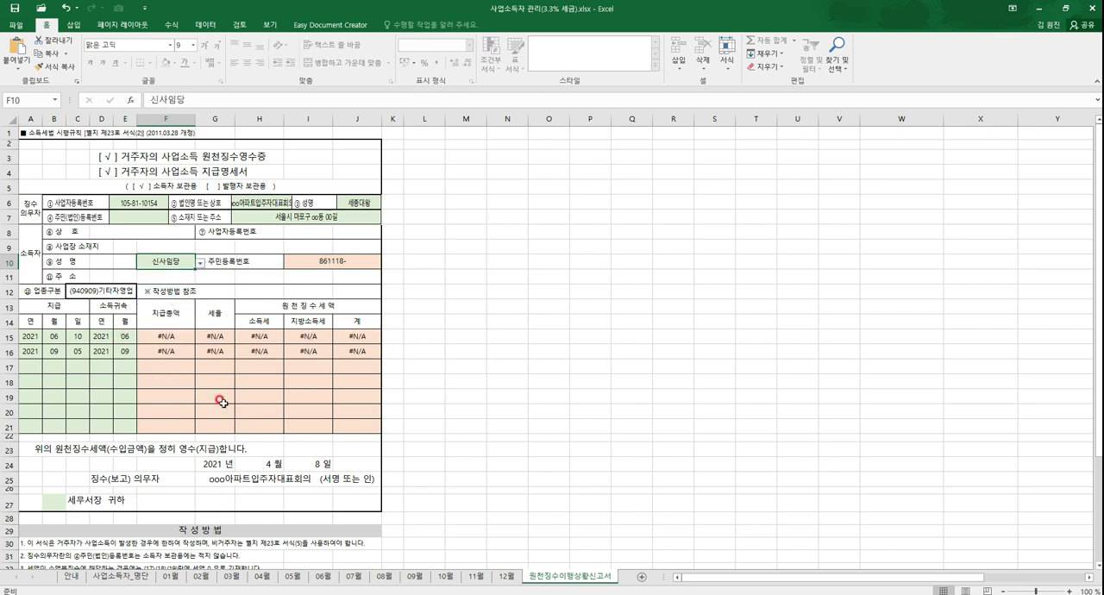
pyautogui.click(323, 576)
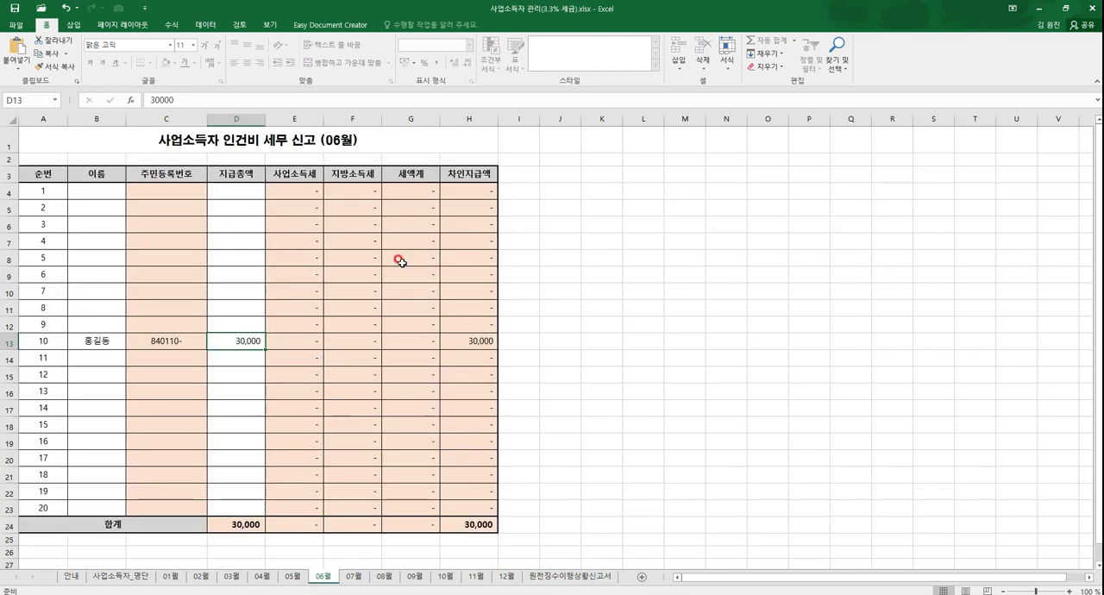
pyautogui.click(417, 578)
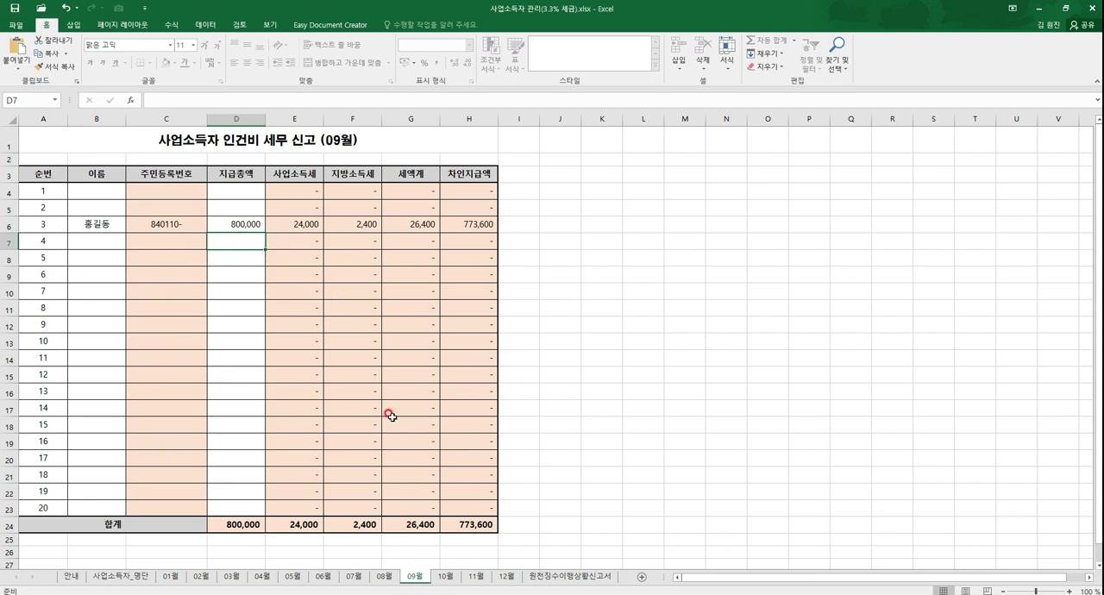
pyautogui.click(135, 577)
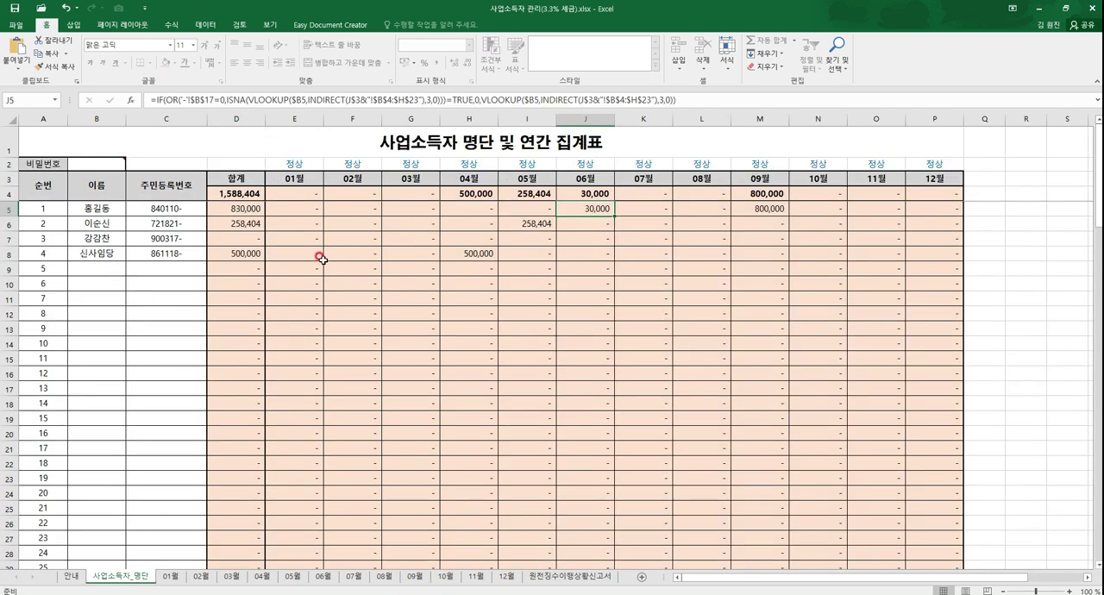
pyautogui.click(558, 577)
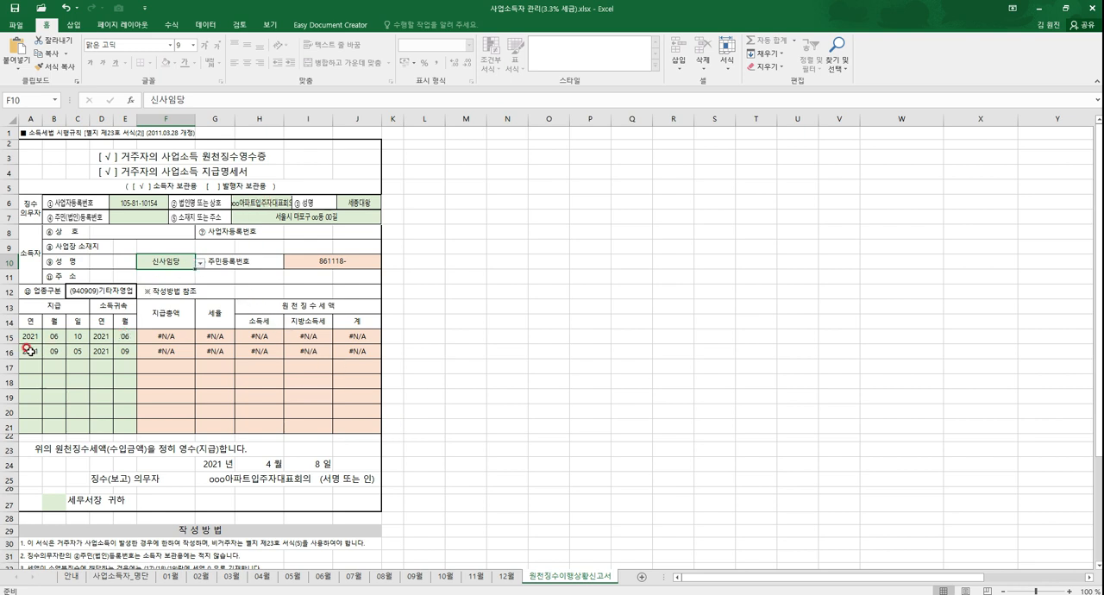
# Step: Clear the second payment row's 지급 and 소득귀속 dates and set the first row's 소득귀속 month to 04
pyautogui.moveTo(28, 351); pyautogui.dragTo(125, 351)
pyautogui.press('Delete')
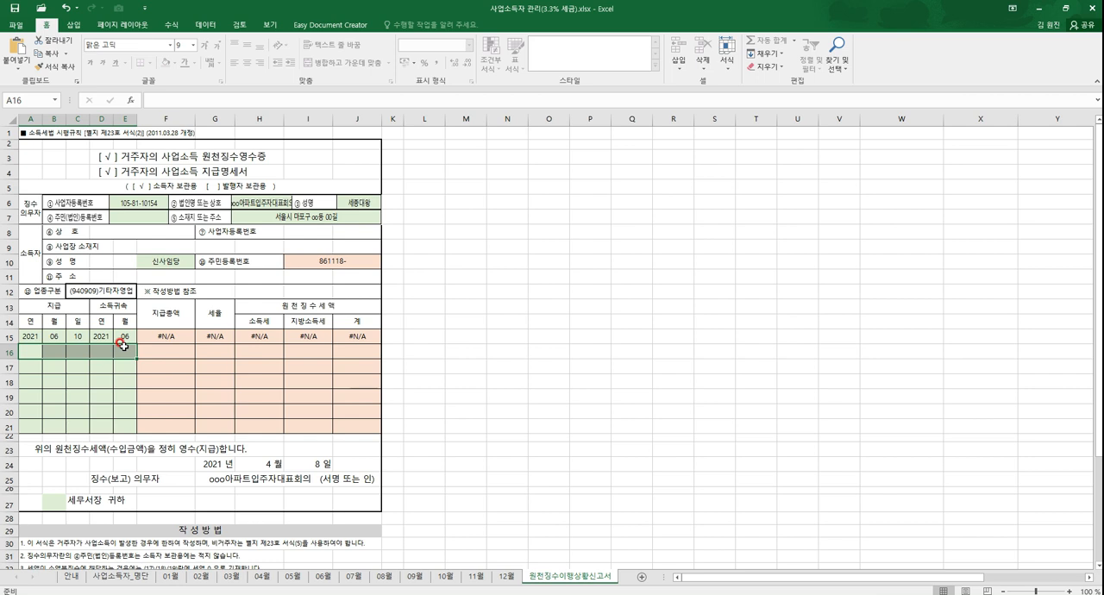
pyautogui.click(125, 336)
pyautogui.write('04')
pyautogui.press('Return')
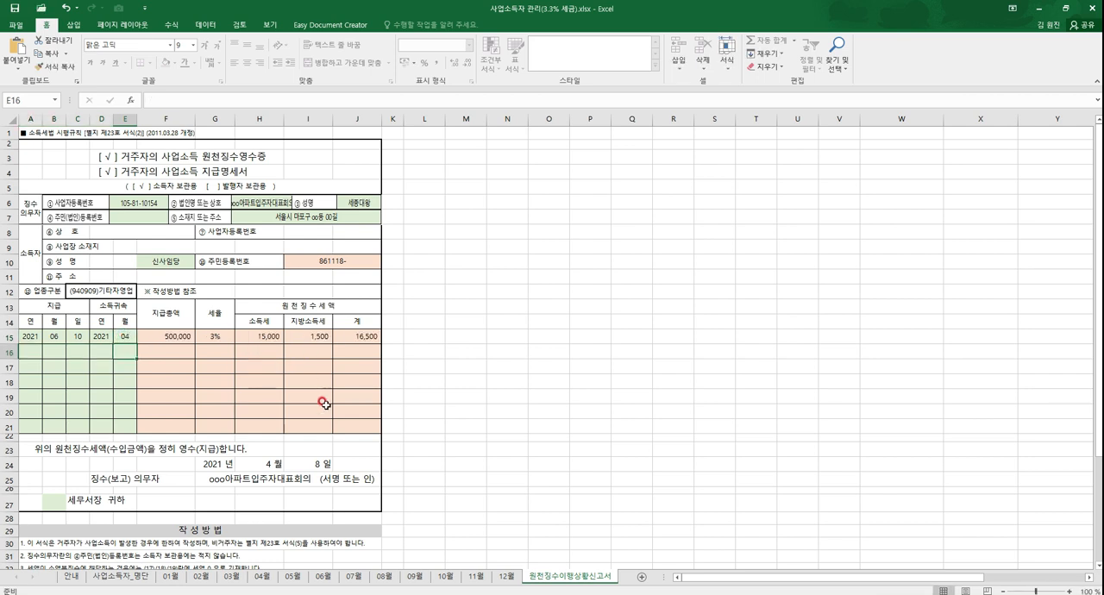
# Step: Examine the 징수(보고) 의무자 signature line, the extent of the 사업소득자_명단 summary table, and the receipt form's code and payer reference tables
pyautogui.click(245, 478)
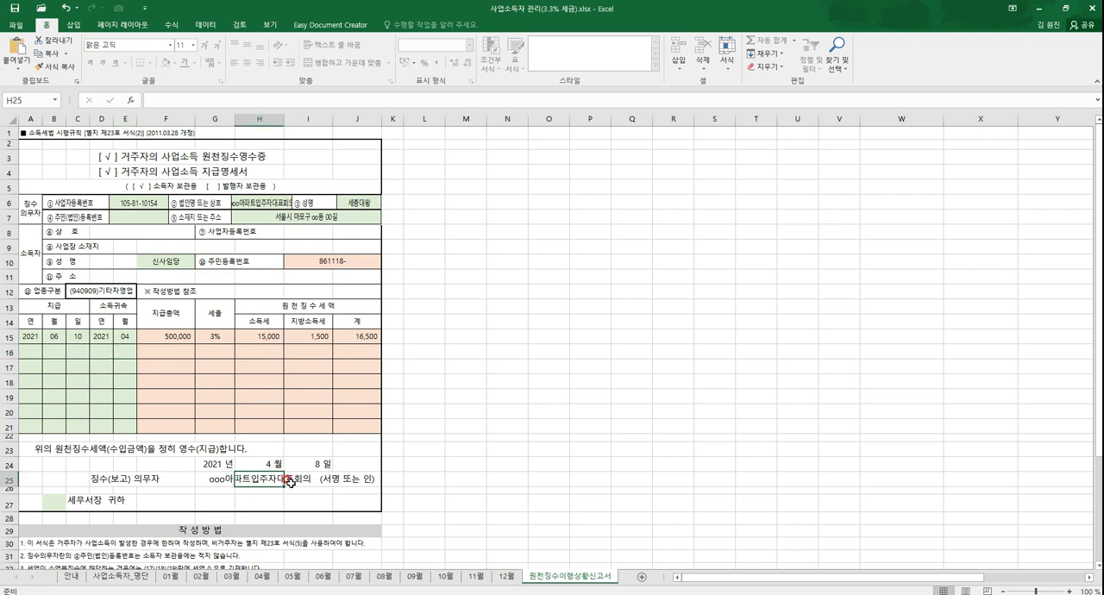
pyautogui.click(291, 482)
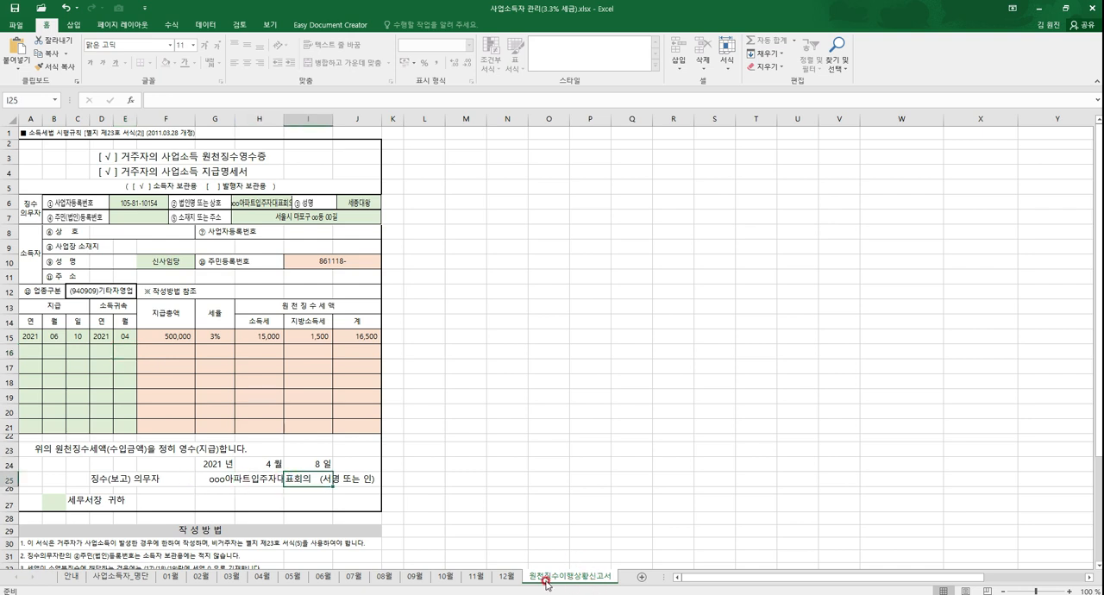
pyautogui.click(131, 577)
pyautogui.moveTo(991, 579); pyautogui.dragTo(1053, 583)
pyautogui.moveTo(1096, 164); pyautogui.dragTo(1087, 545)
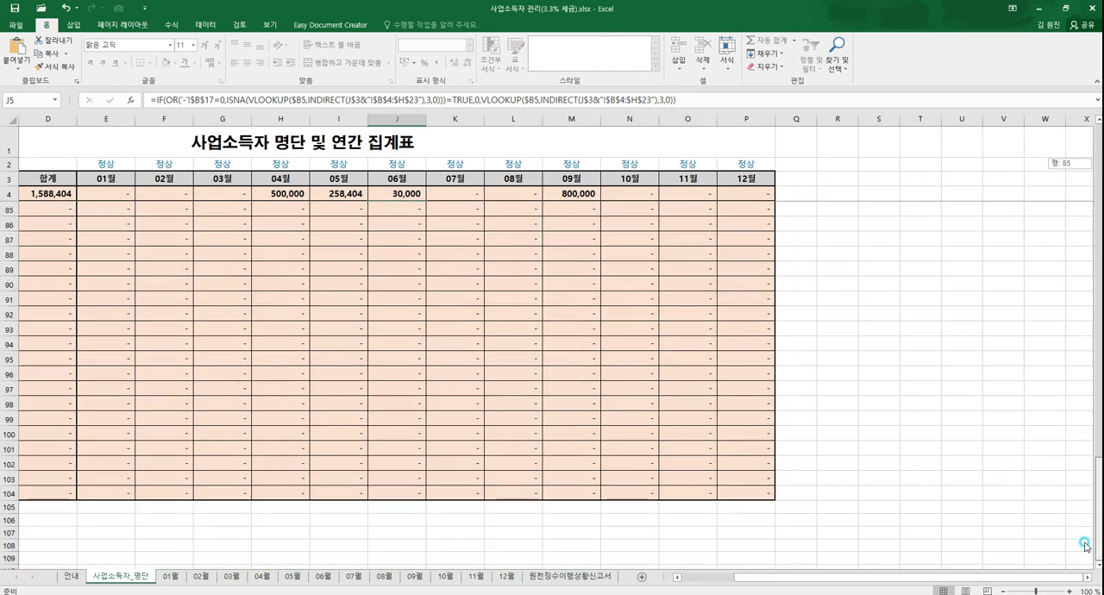
pyautogui.click(550, 576)
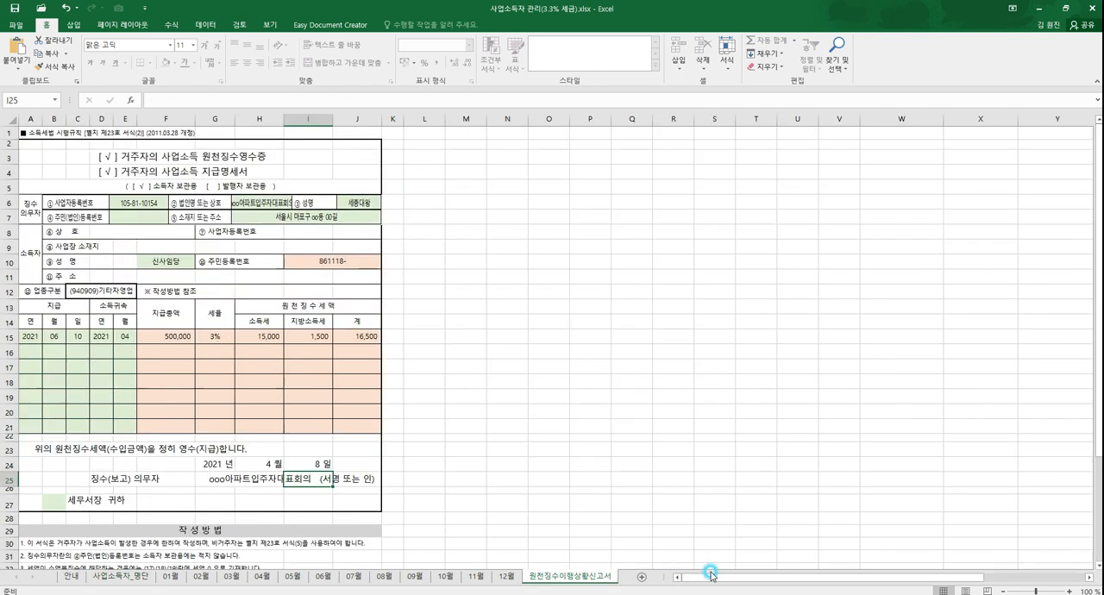
pyautogui.scroll(-3, 1006, 462)
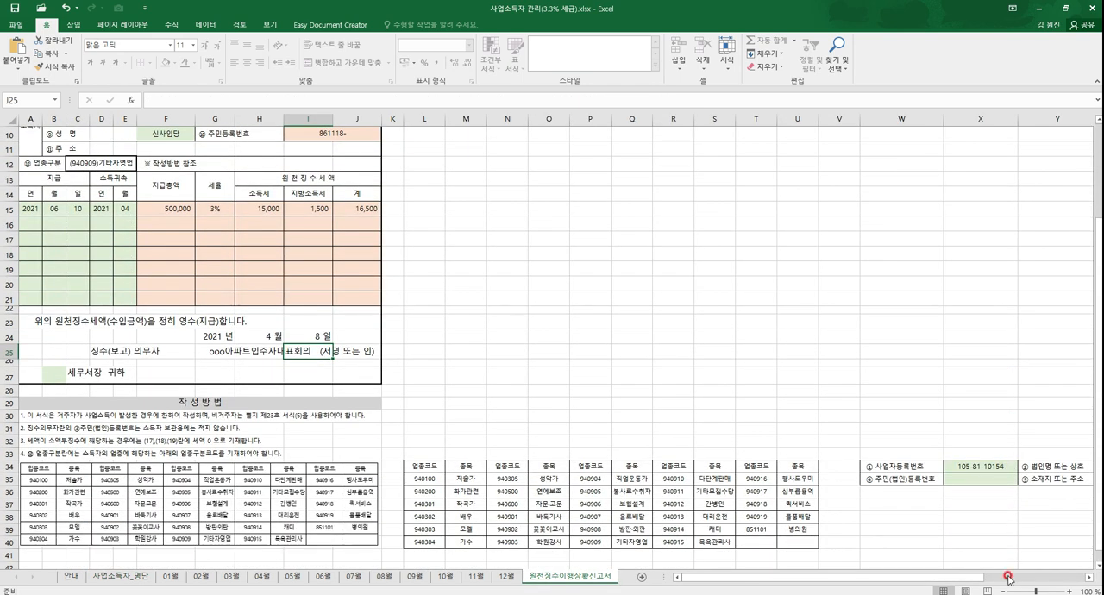
pyautogui.hscroll(5, 1010, 579)
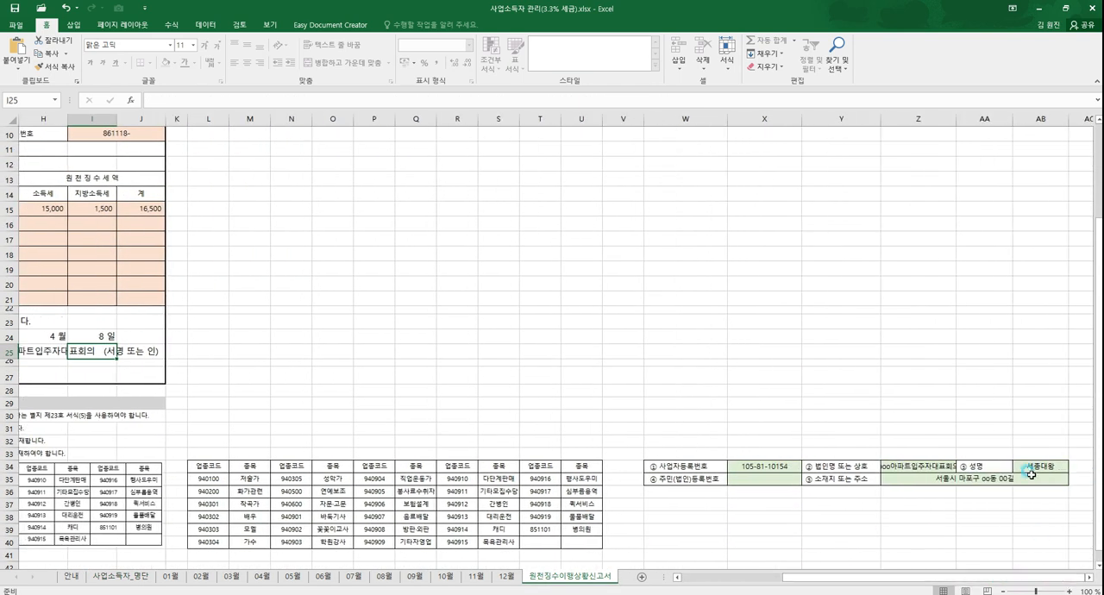
pyautogui.moveTo(794, 578); pyautogui.dragTo(635, 581)
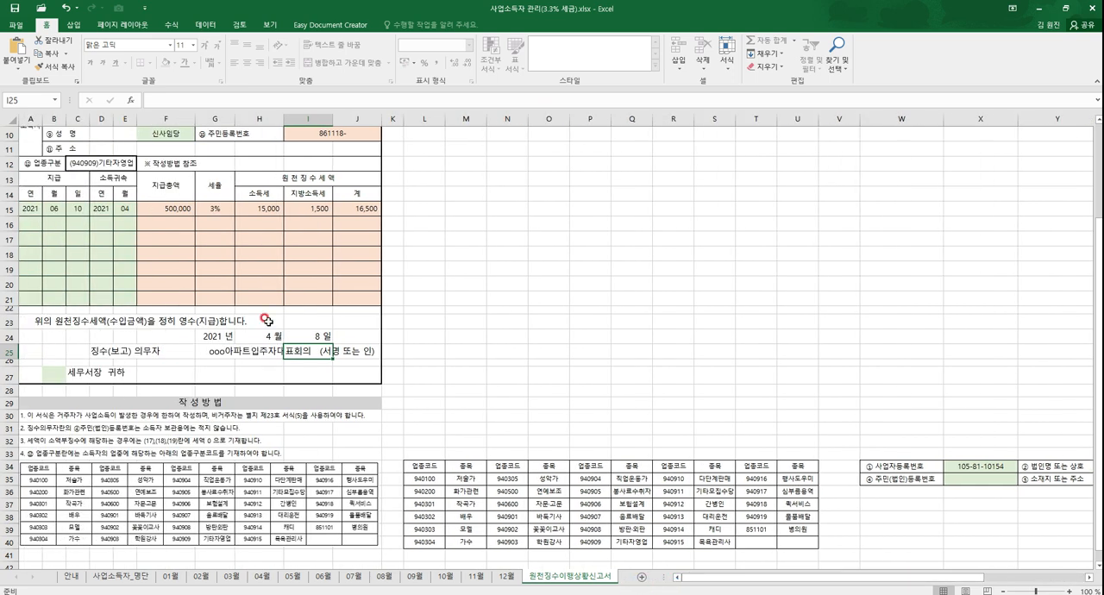
# Step: Set the month to 5 and re-enter 8 as the day in the date line above the receipt's signature
pyautogui.click(200, 335)
pyautogui.click(246, 336)
pyautogui.click(293, 336)
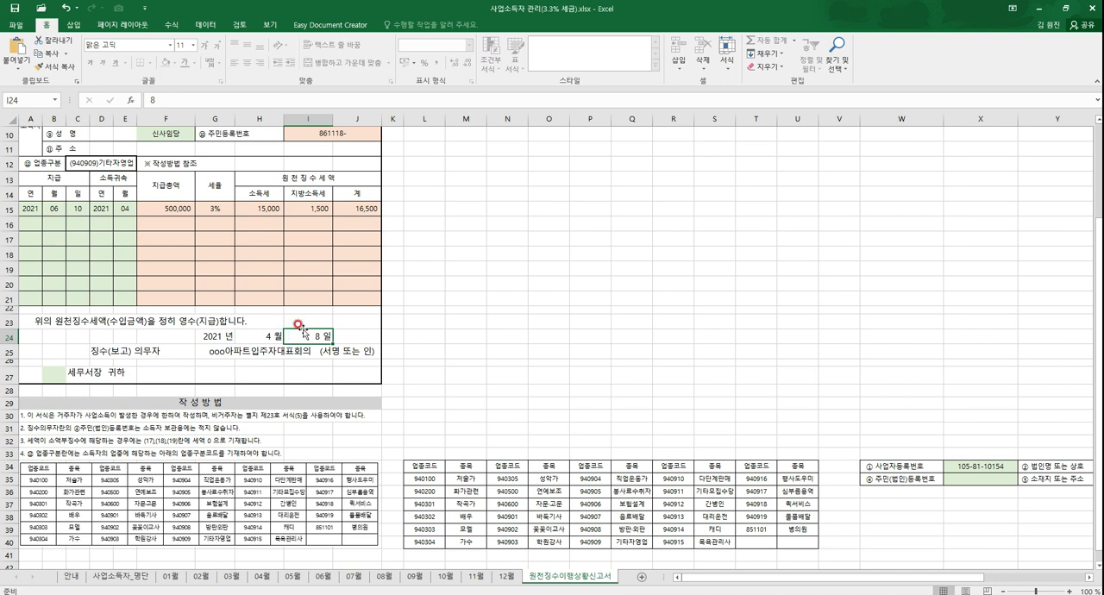
pyautogui.click(255, 337)
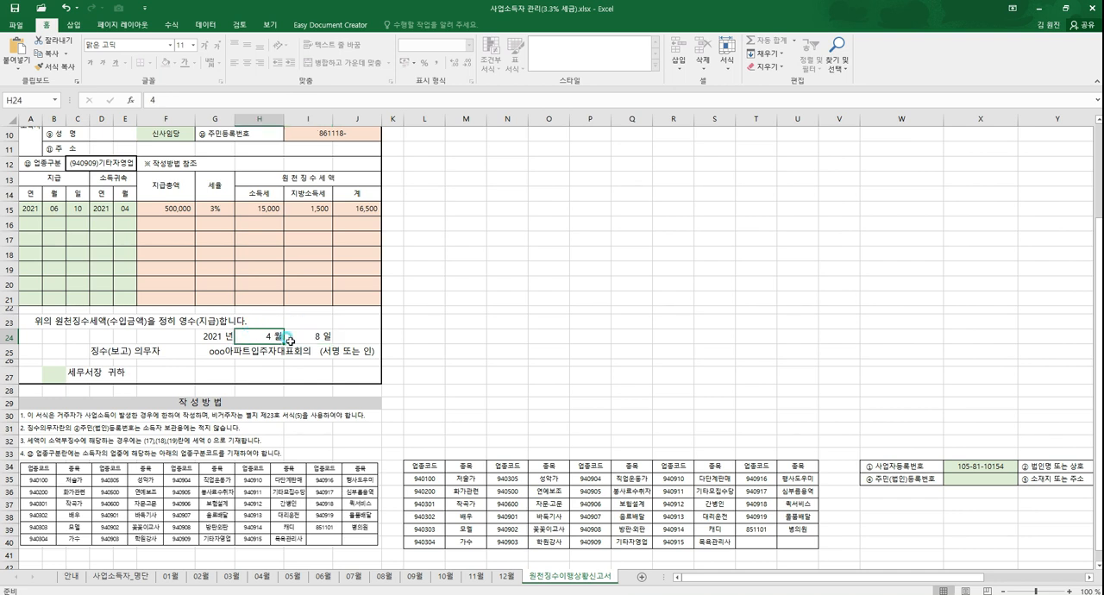
pyautogui.write('5')
pyautogui.press('Return')
pyautogui.press('Up')
pyautogui.click(332, 342)
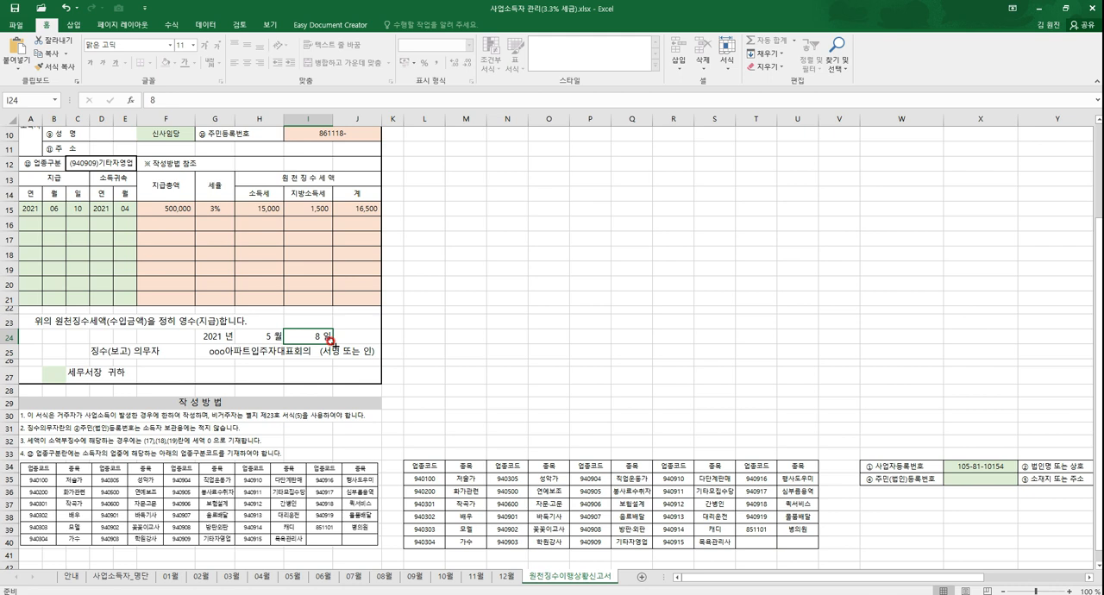
pyautogui.press('Down')
pyautogui.press('Up')
pyautogui.write('8')
pyautogui.press('Return')
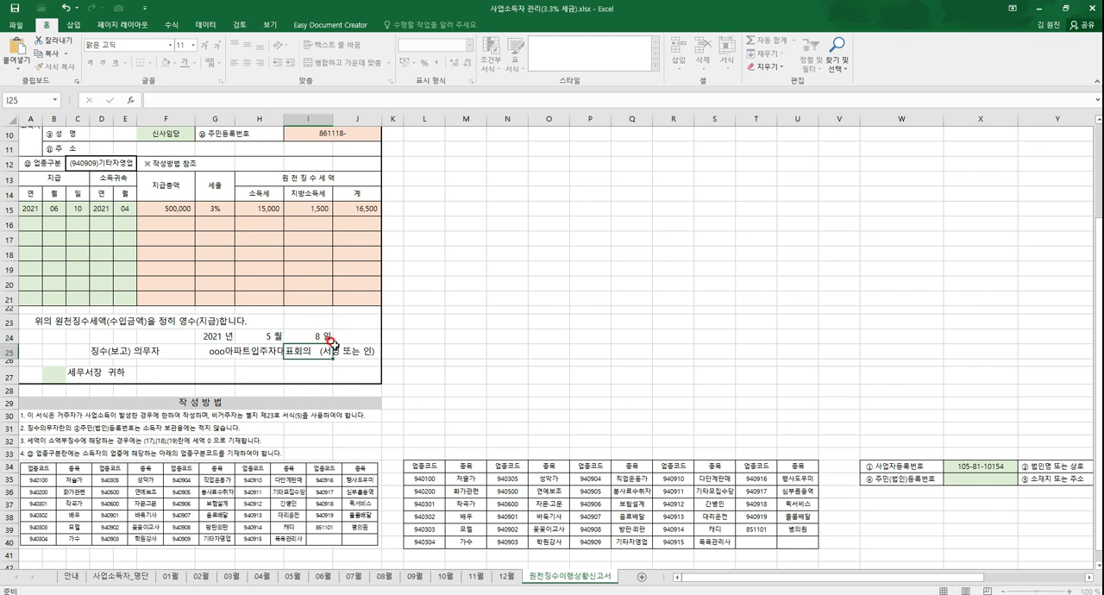
# Step: Replace the year in the date line above the receipt's signature with 2012
pyautogui.press('Up')
pyautogui.press('Left')
pyautogui.press('Left')
pyautogui.press('Delete')
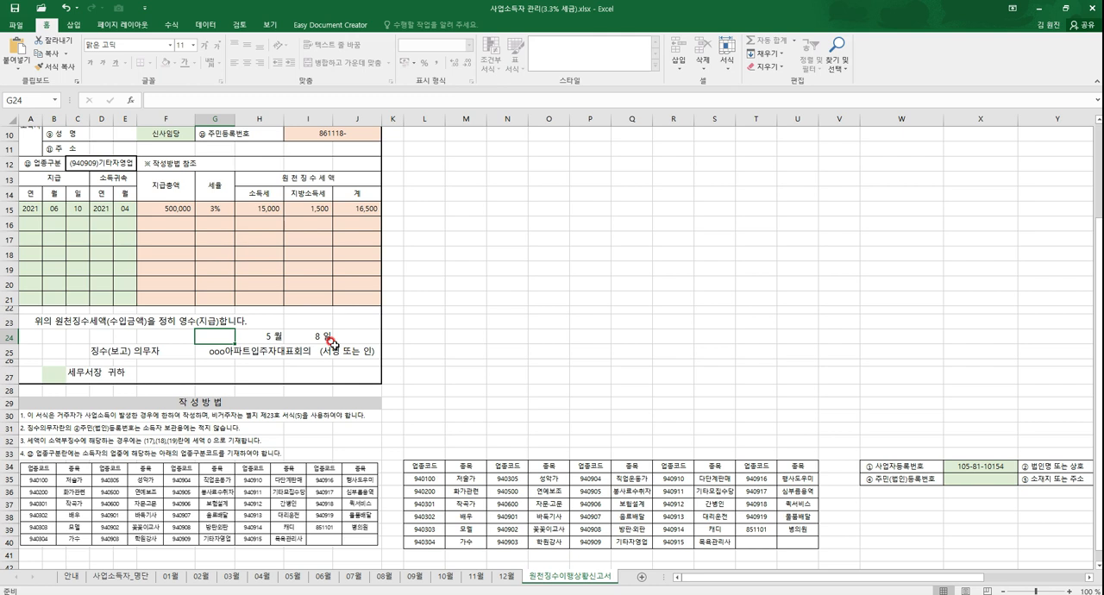
pyautogui.write('457')
pyautogui.press('Return')
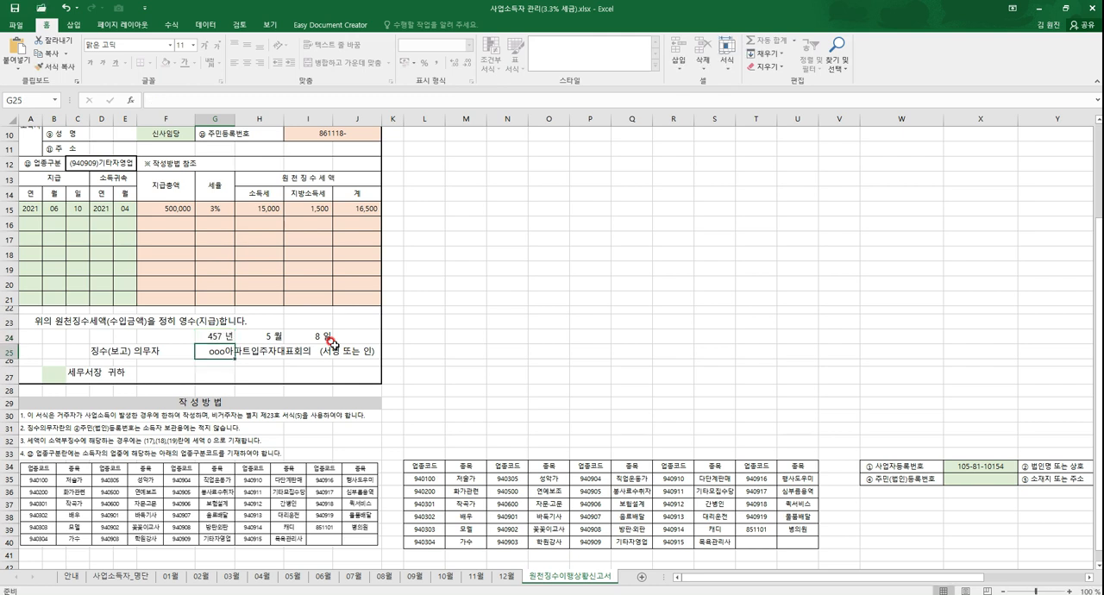
pyautogui.press('Up')
pyautogui.write('12')
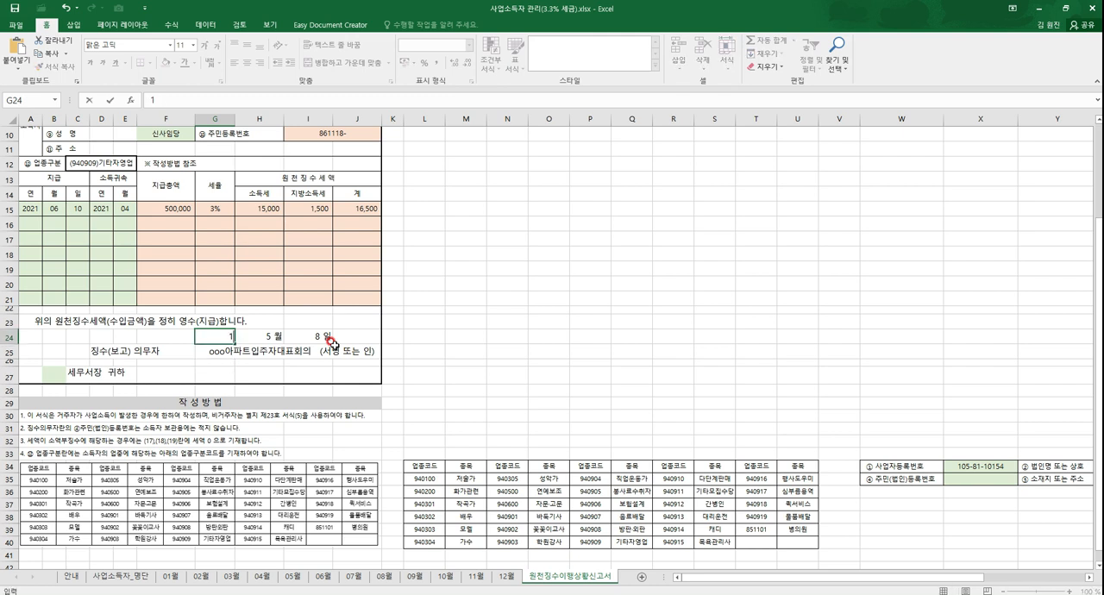
pyautogui.press('Return')
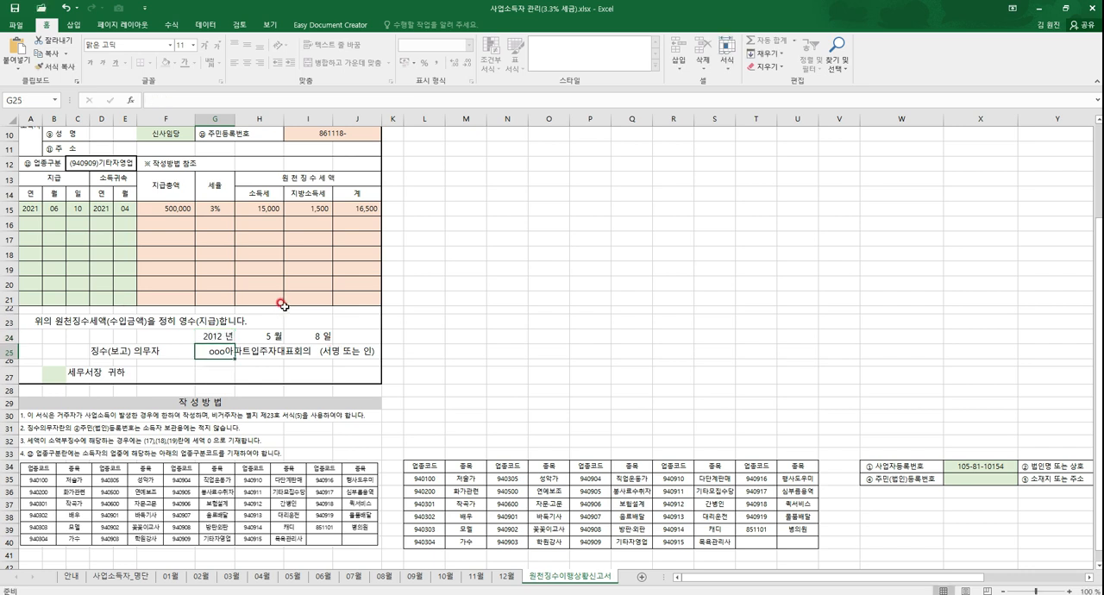
# Step: Try the second listed earner in the receipt's 성명 field and check the first payment row's 소득귀속 month
pyautogui.scroll(2, 285, 307)
pyautogui.click(182, 225)
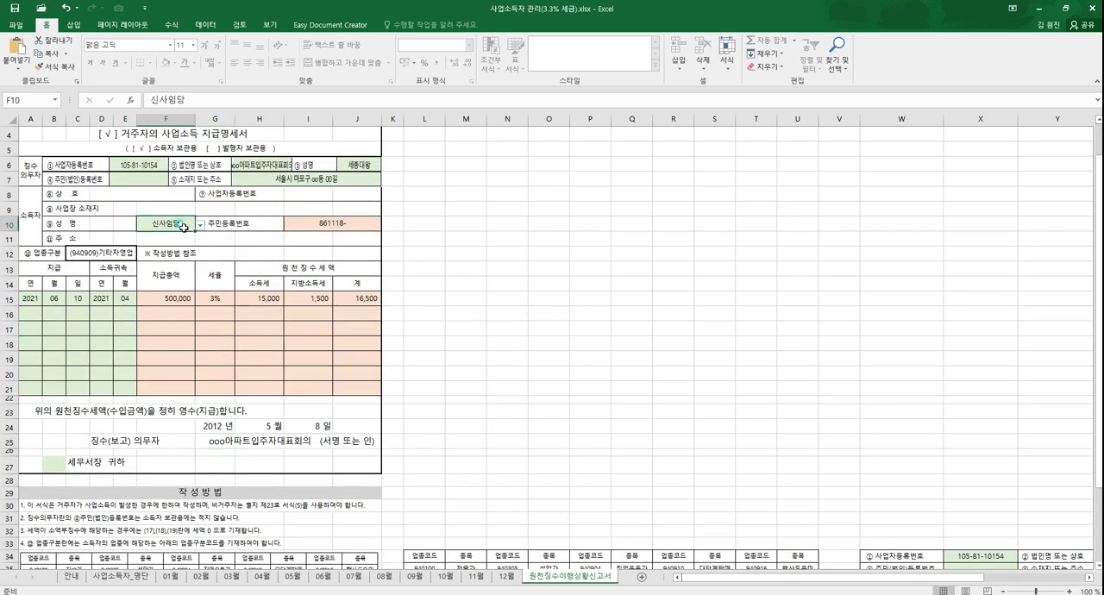
pyautogui.click(198, 228)
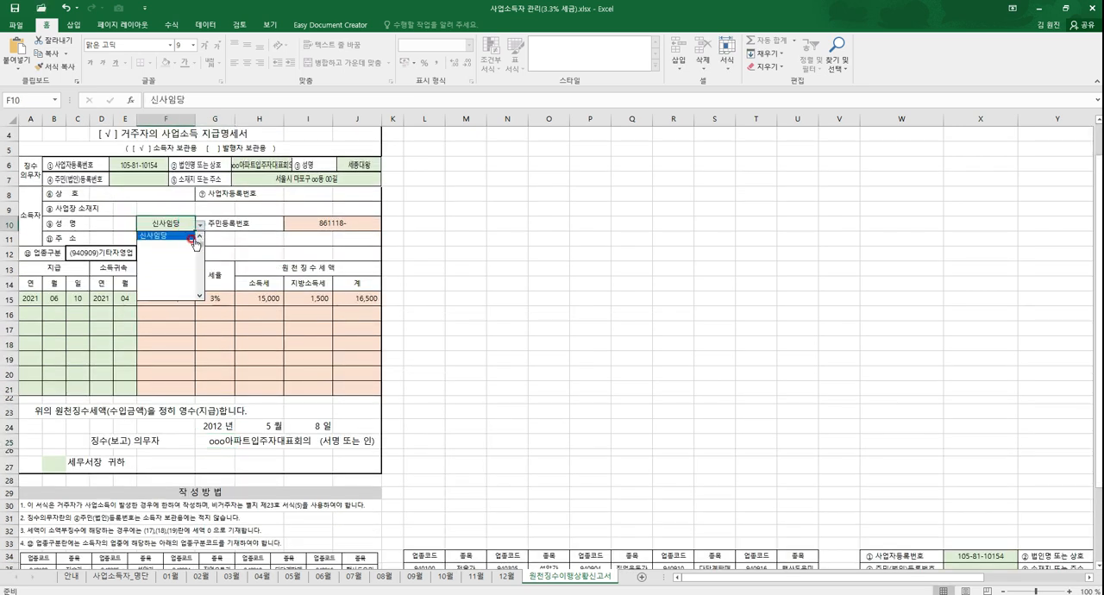
pyautogui.click(150, 235)
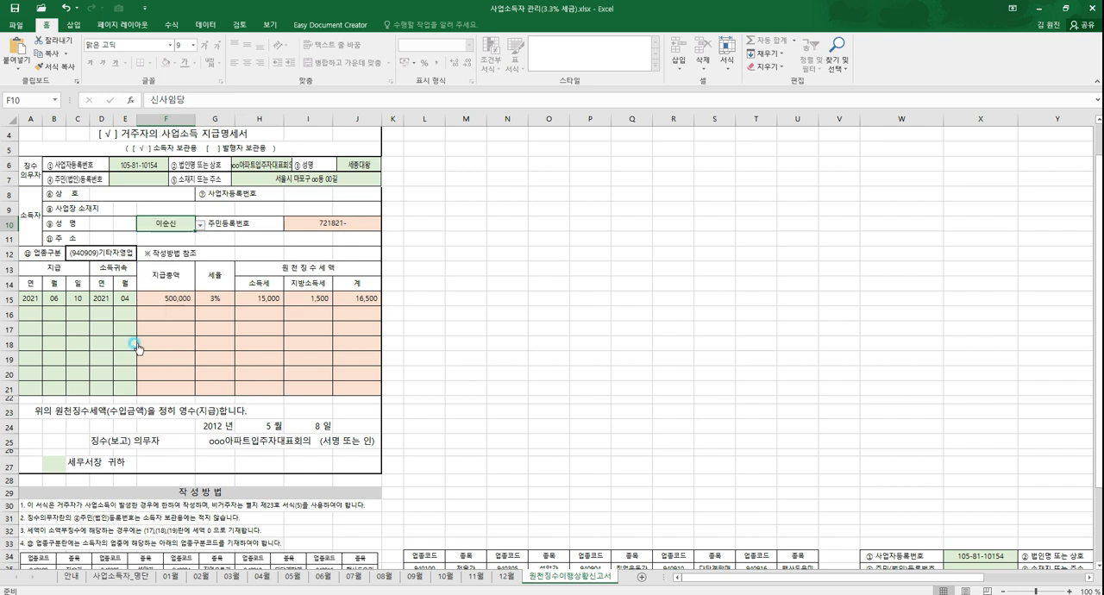
pyautogui.click(124, 300)
pyautogui.click(133, 310)
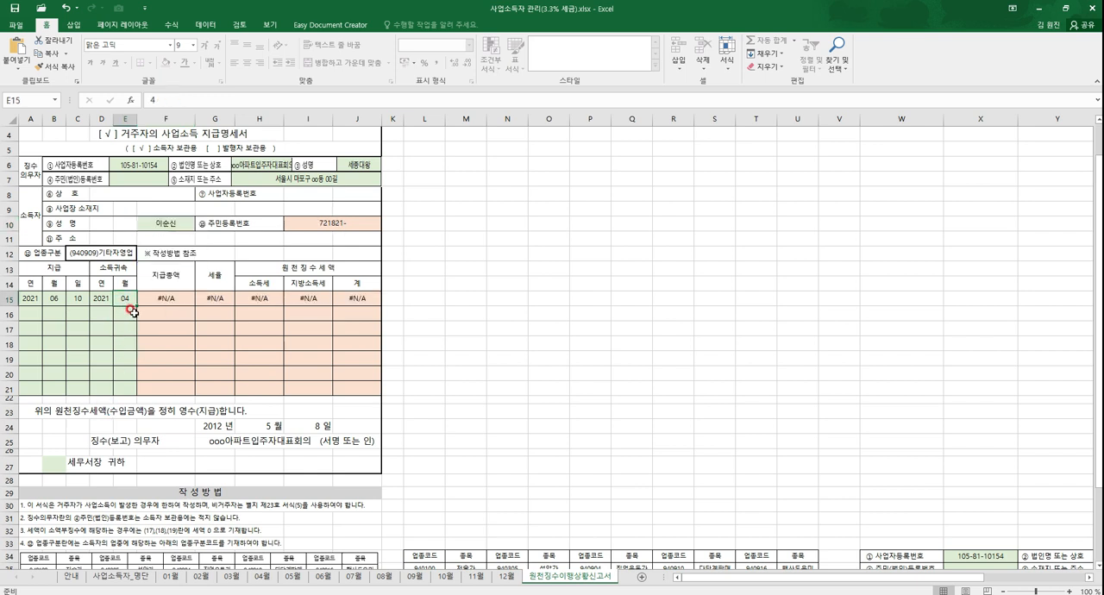
# Step: Switch the receipt's 성명 field back to the fourth listed earner
pyautogui.click(184, 226)
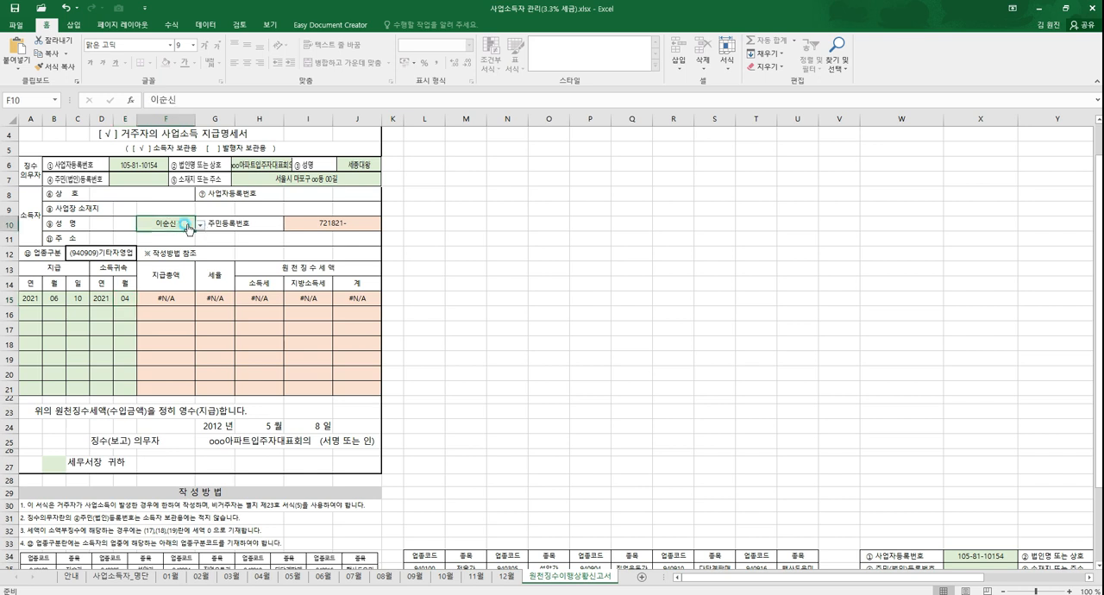
pyautogui.click(200, 225)
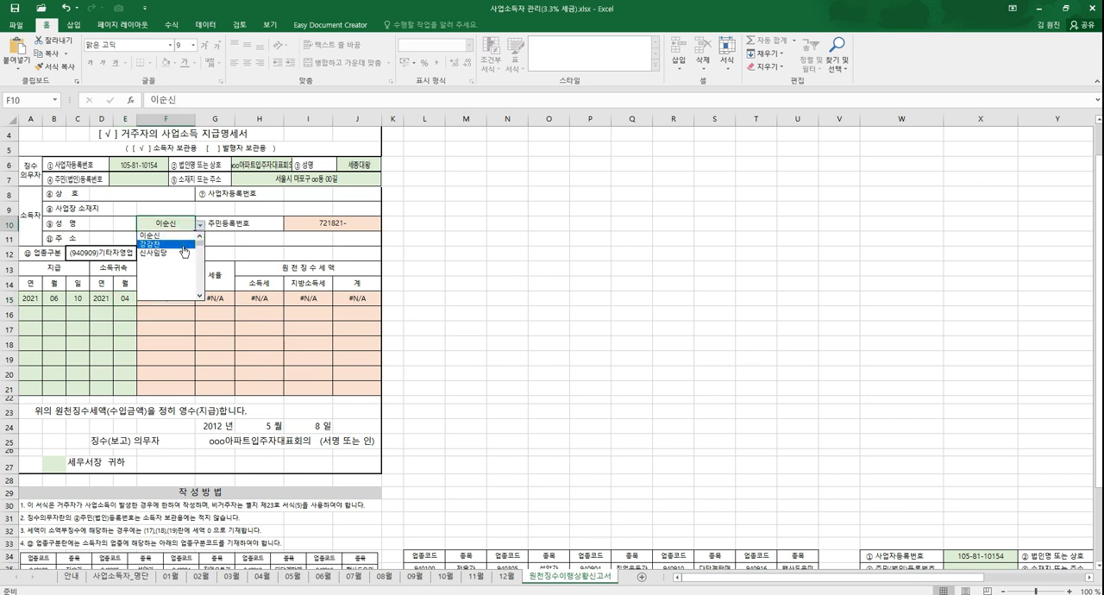
pyautogui.click(177, 253)
pyautogui.scroll(1, 343, 323)
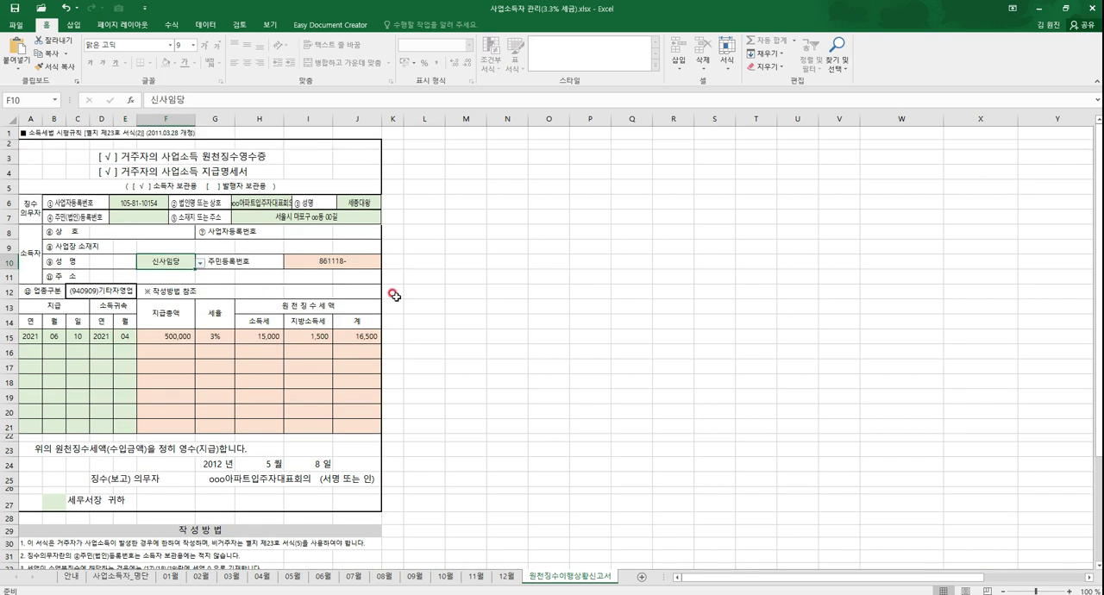
pyautogui.click(424, 293)
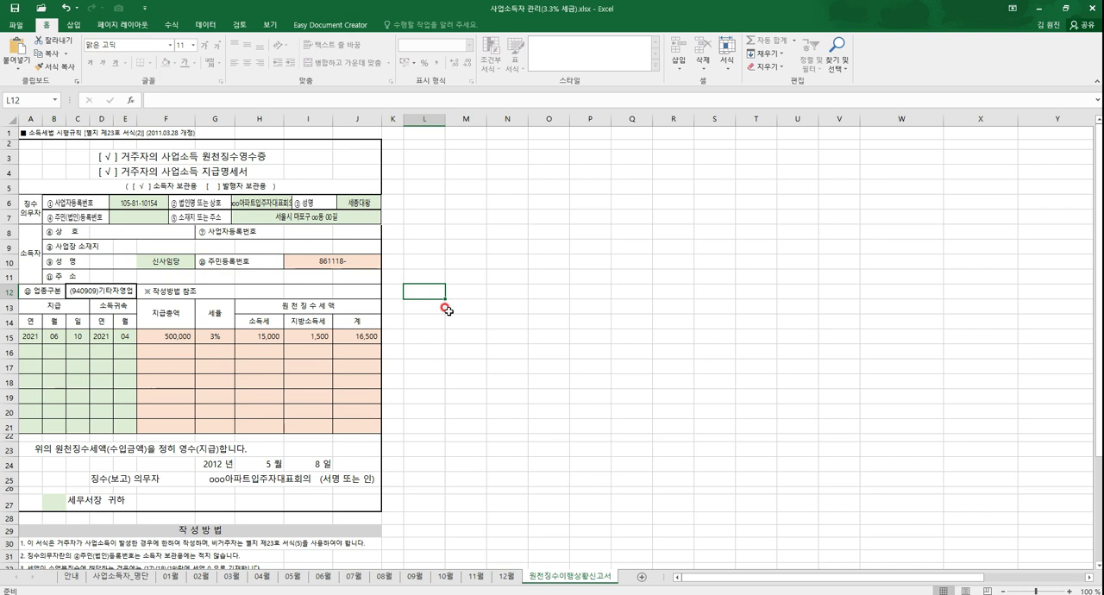
pyautogui.click(428, 371)
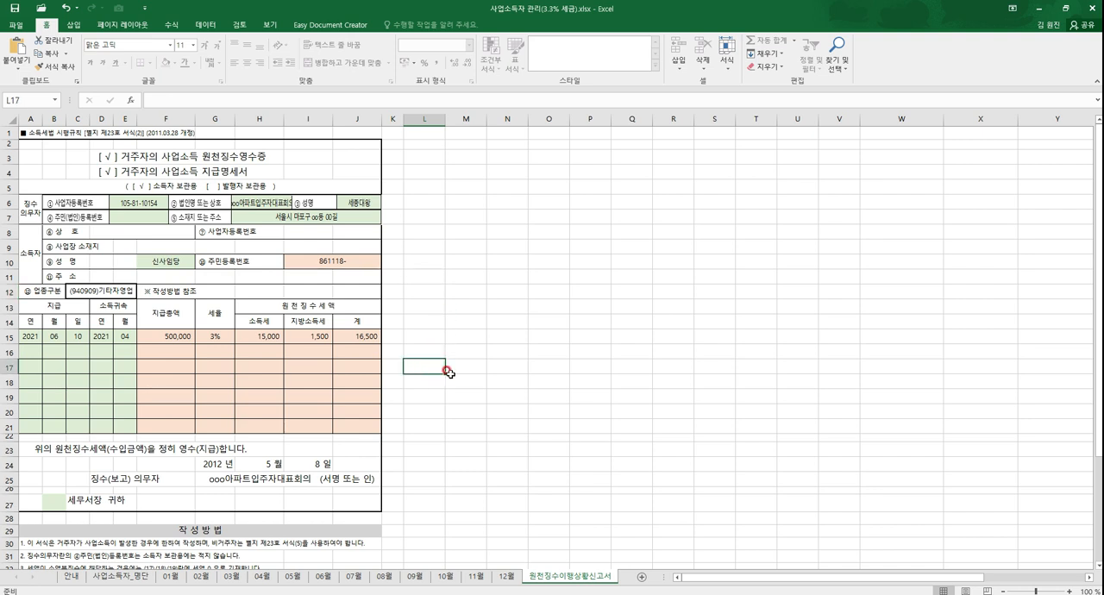